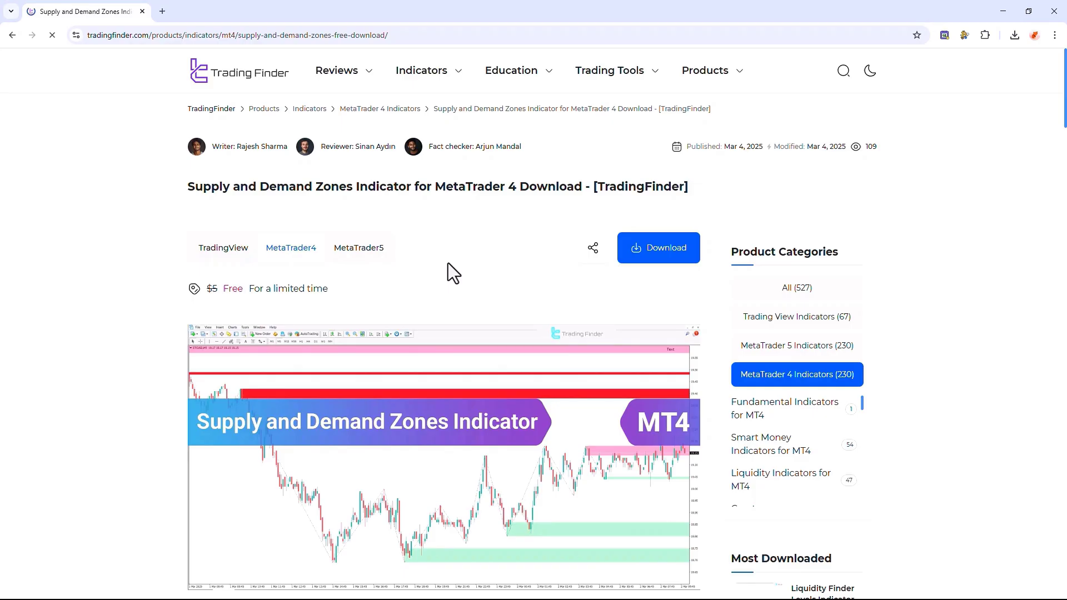
Step: Attach the Supply and Demand Zones Indicator MT4 By TFlab to the XAUUSD M15 chart, allowing DLL imports
scroll(448, 264, down, 8)
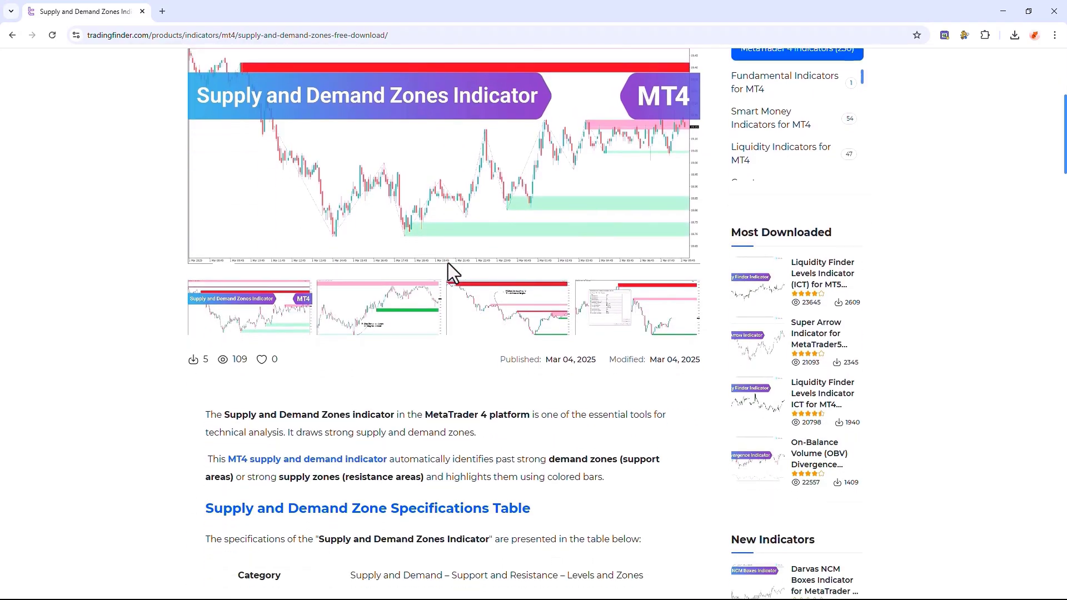
scroll(447, 263, down, 7)
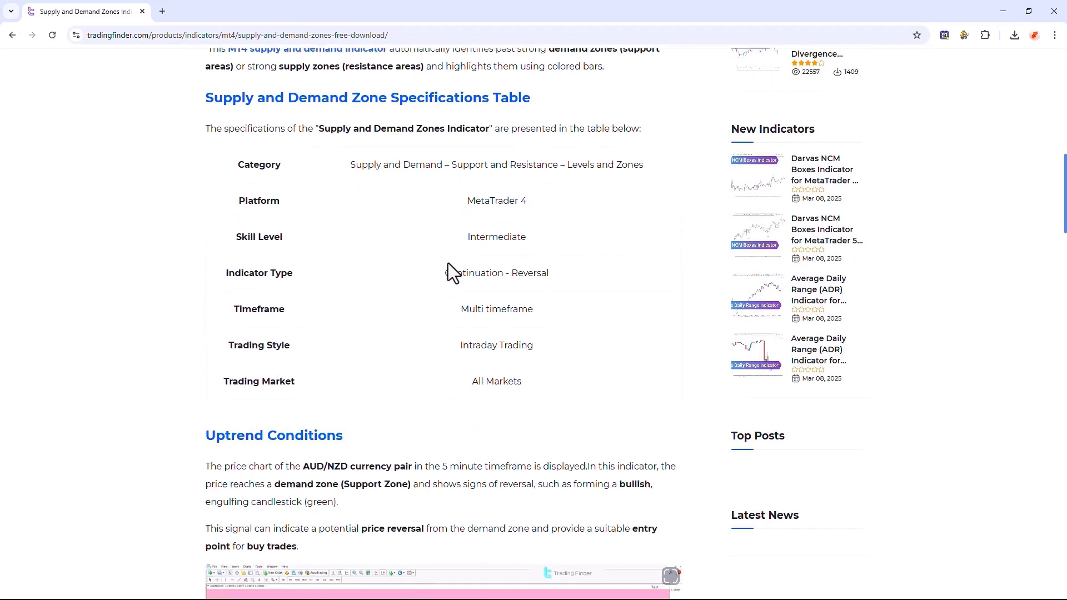
scroll(447, 263, down, 5)
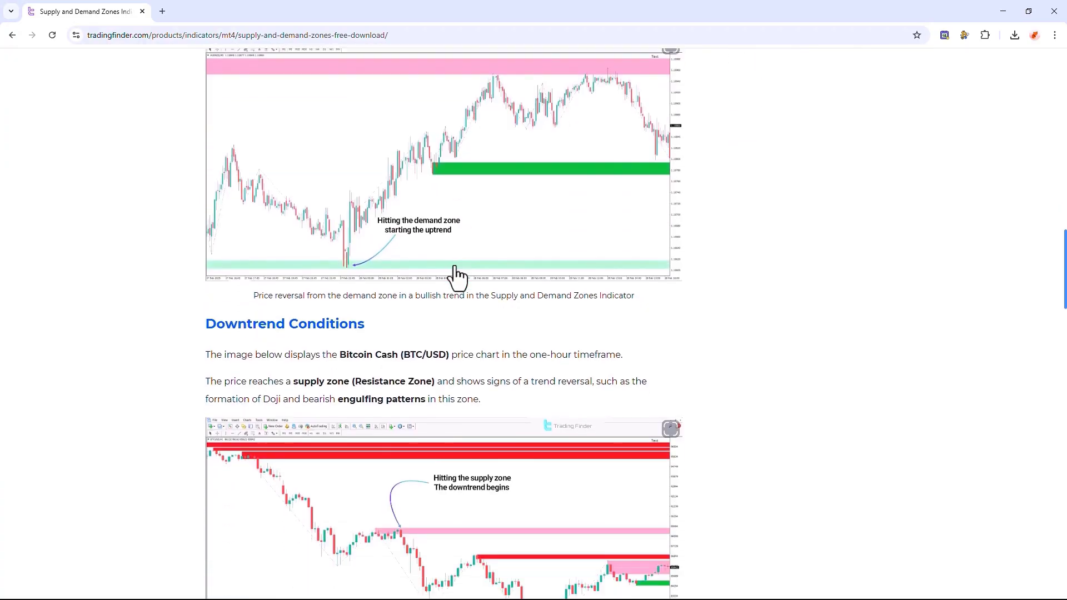
scroll(455, 267, up, 10)
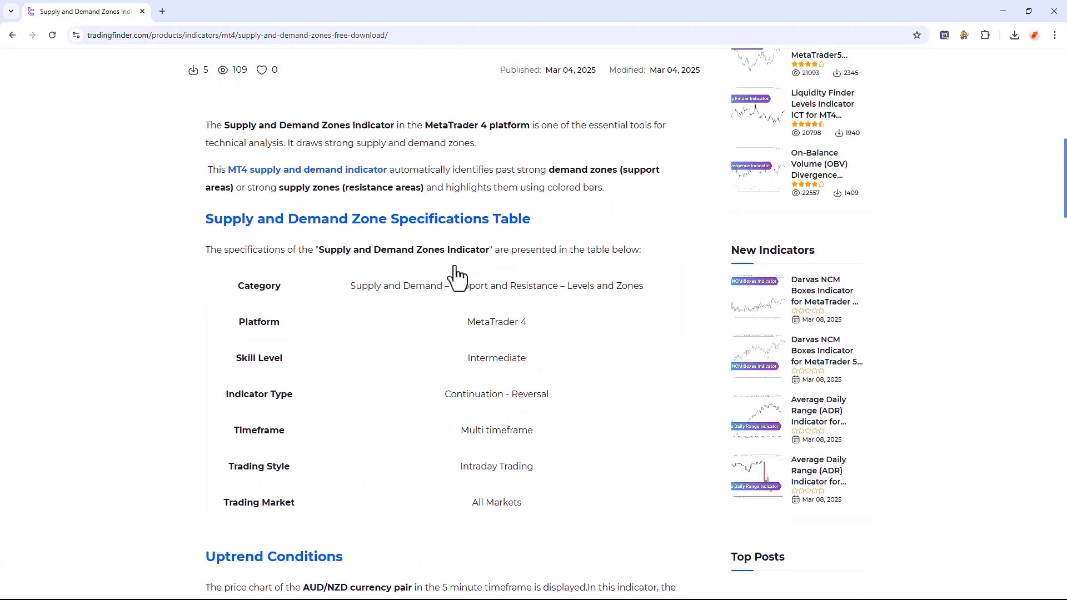
scroll(455, 271, up, 8)
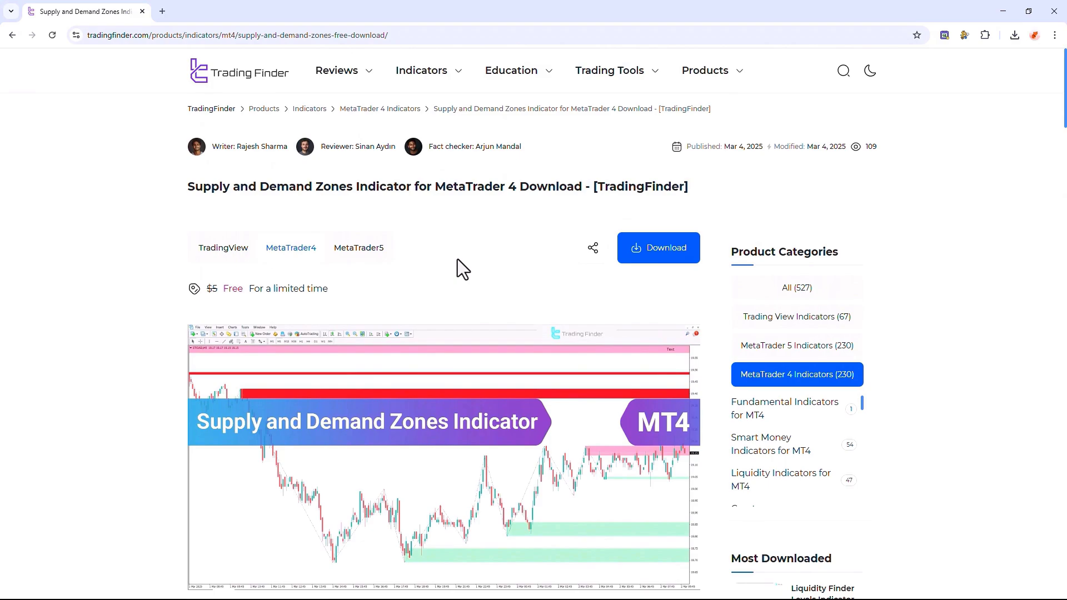
key(alt+Tab)
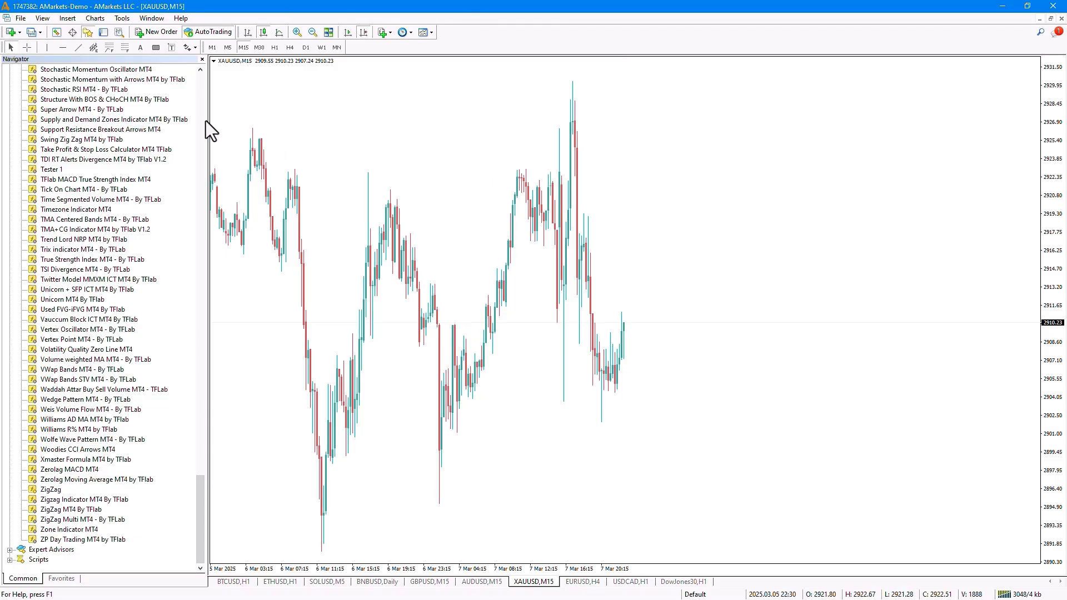
drag(161, 120, 420, 185)
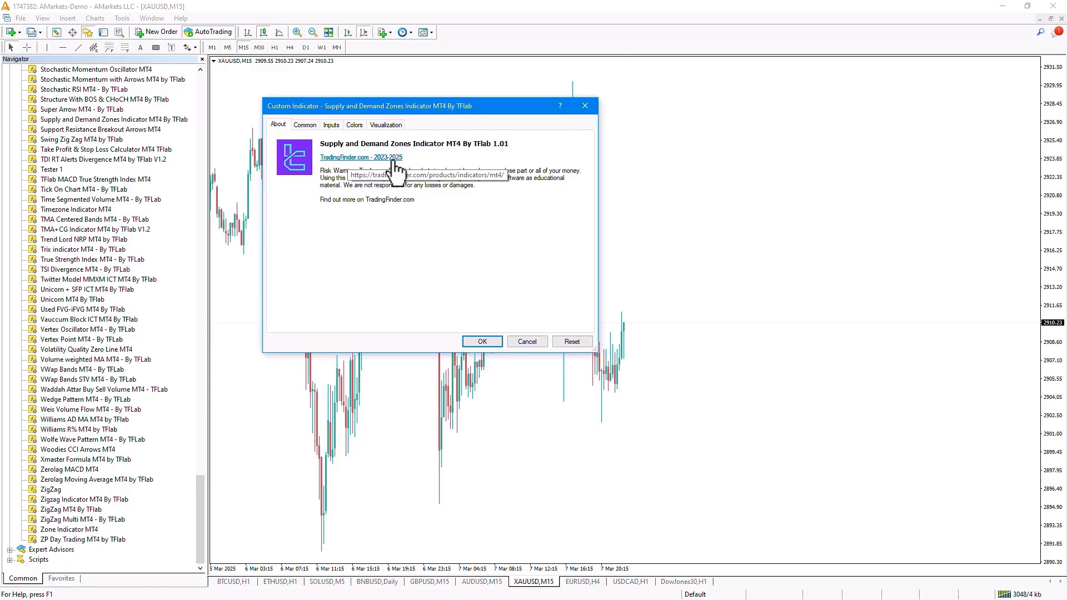
click(304, 125)
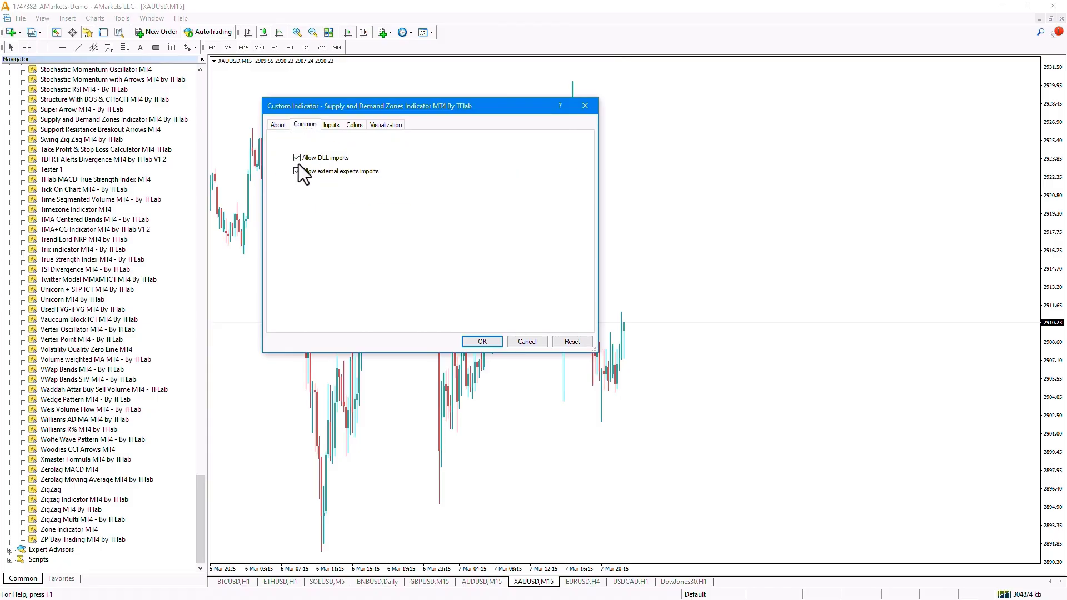
click(482, 341)
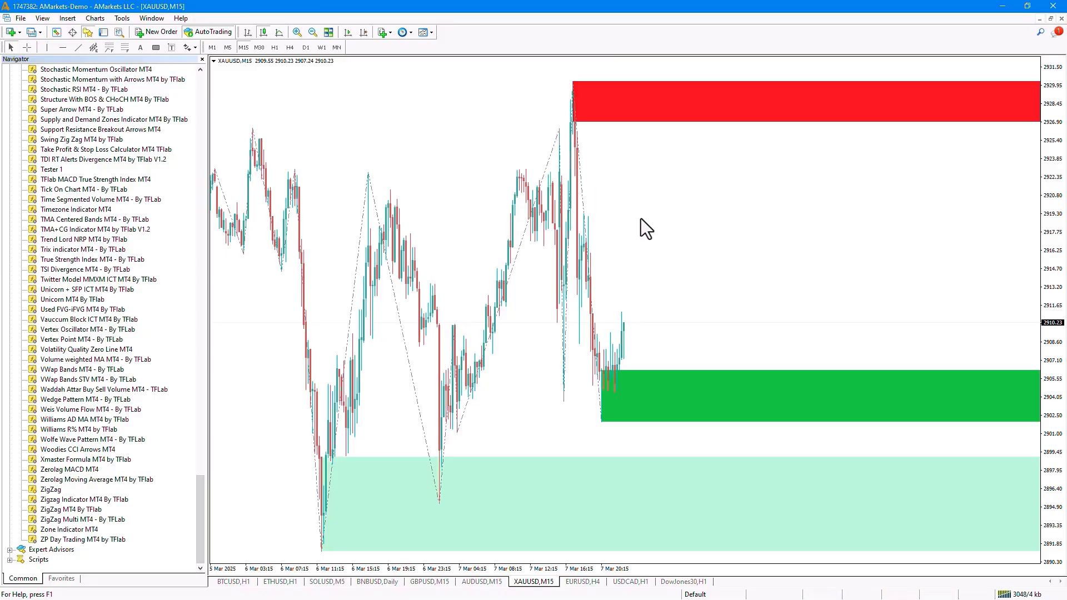
Step: Zoom out, enable chart shift and scroll back to the late-February supply zones near 2950 and 2940
key(minus)
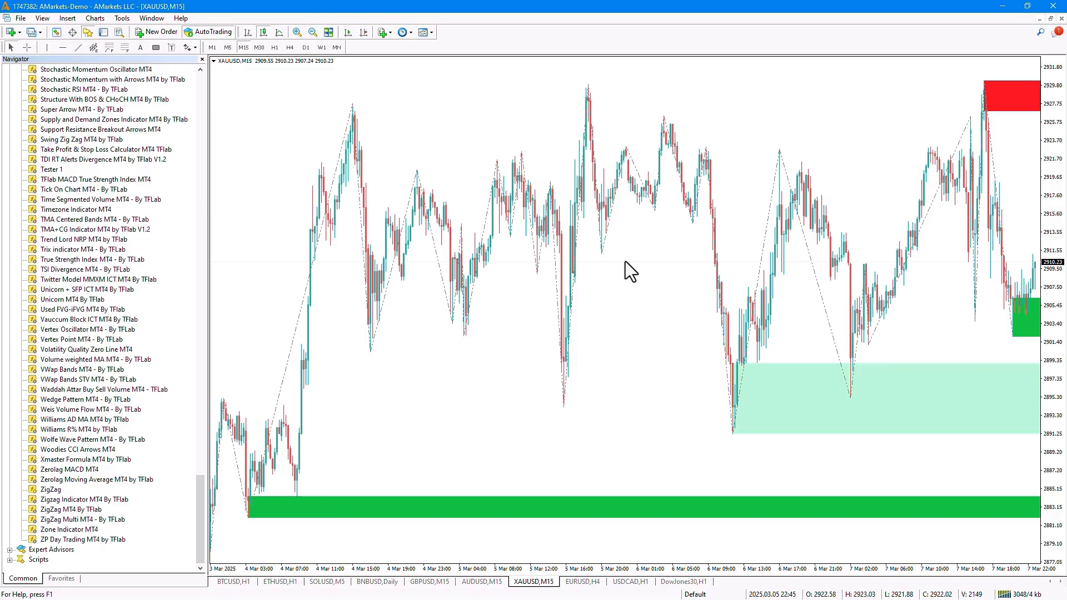
click(363, 31)
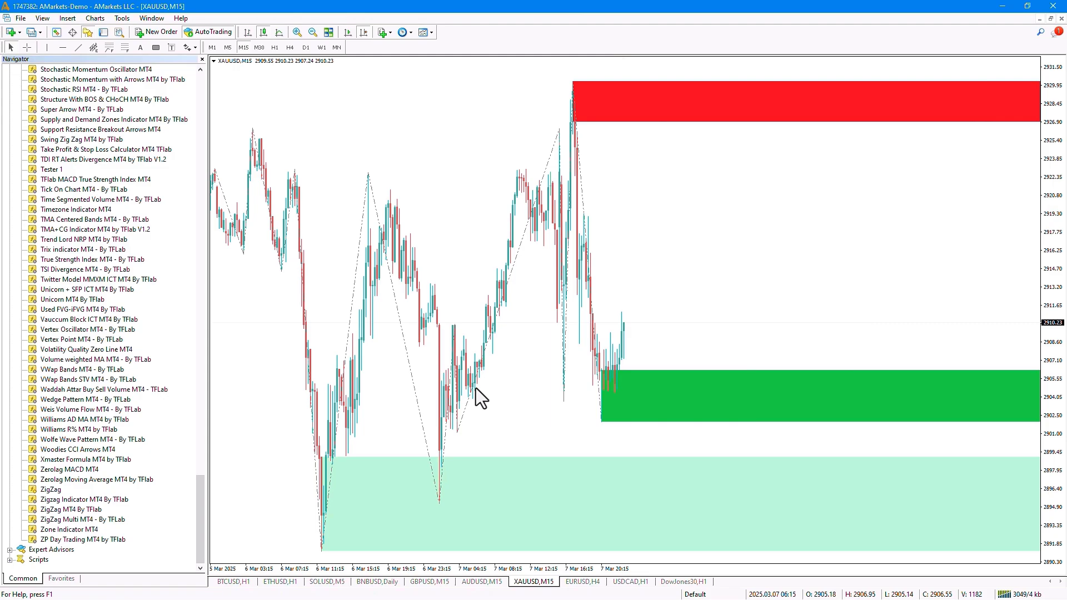
scroll(479, 388, down, 10)
scroll(484, 388, down, 10)
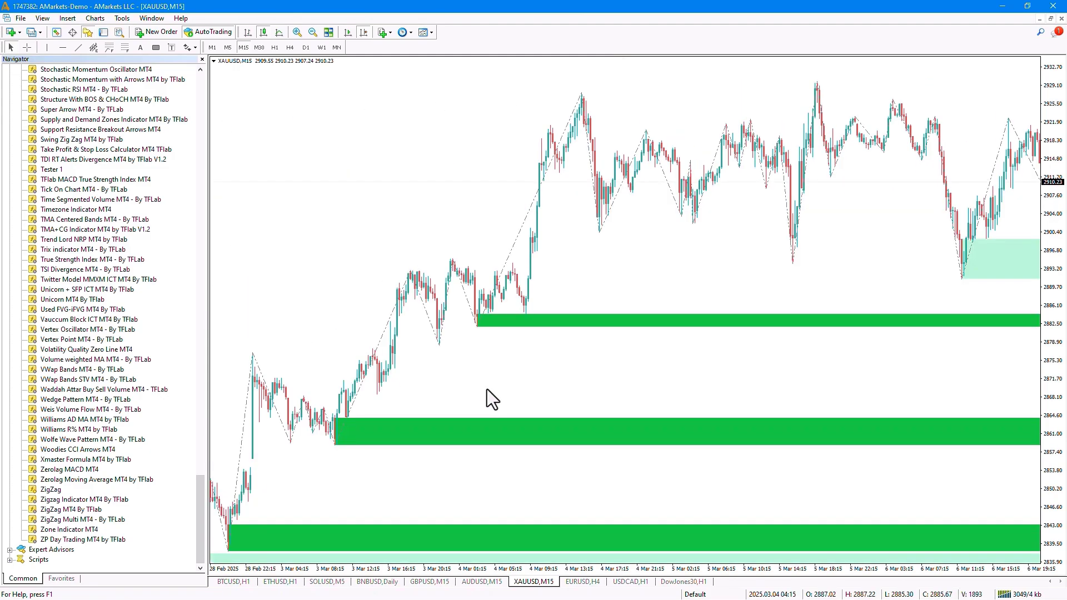
scroll(502, 389, down, 10)
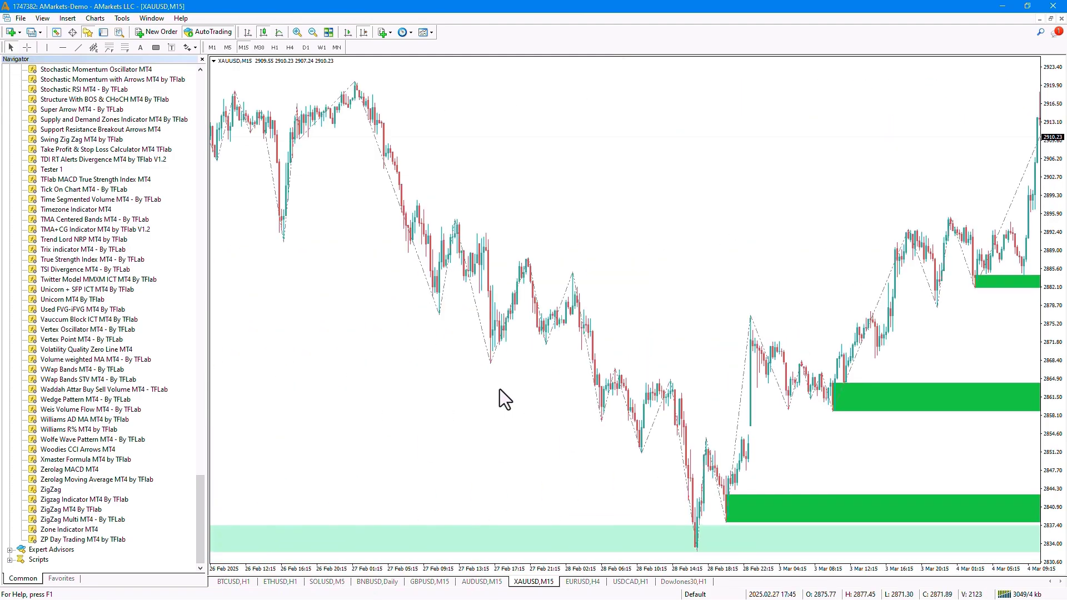
scroll(511, 388, down, 6)
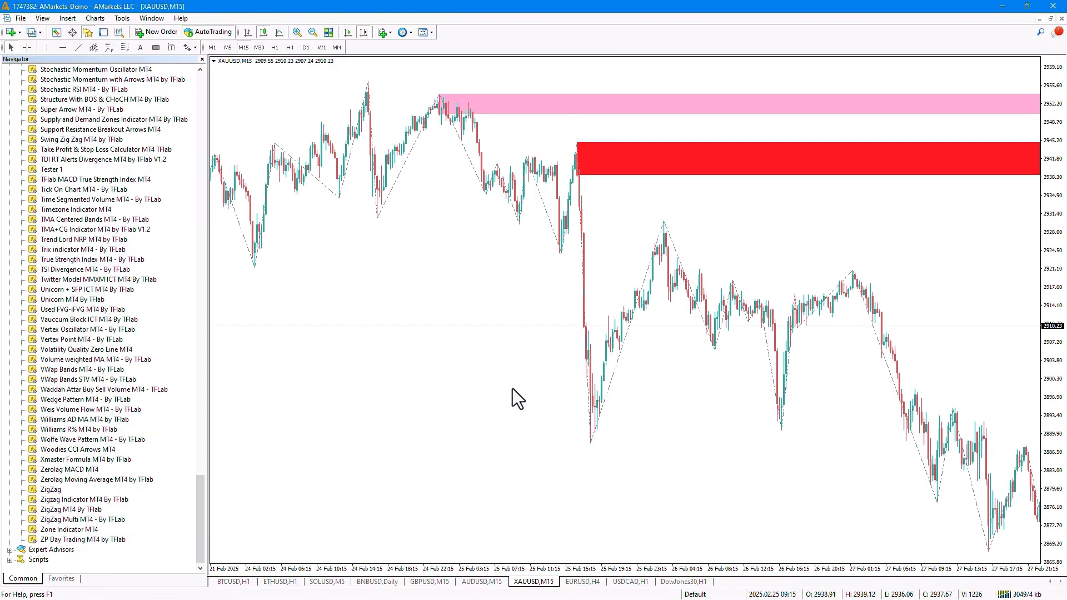
scroll(512, 388, up, 3)
scroll(473, 347, down, 2)
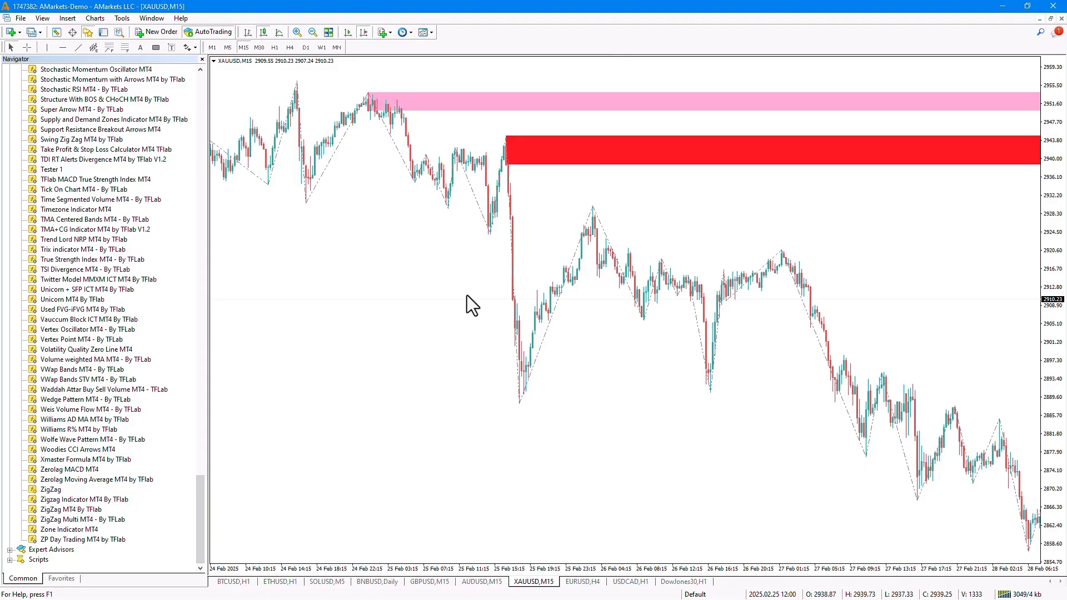
Step: Return to the latest bars and compress the price scale to show zones from 2940 down to 2882
scroll(596, 354, up, 10)
scroll(616, 365, up, 5)
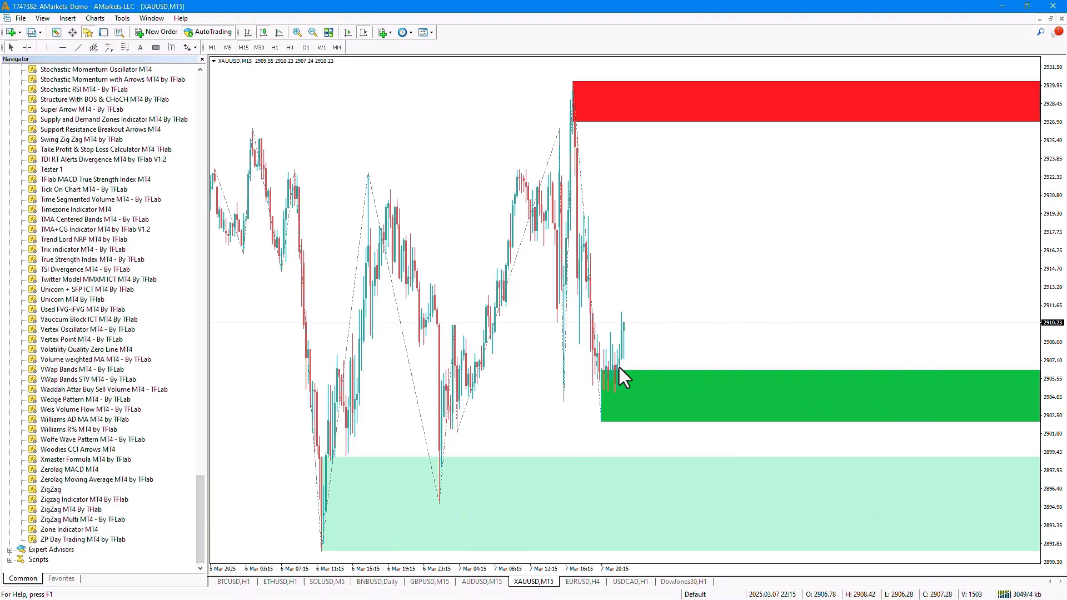
drag(1047, 190, 1055, 264)
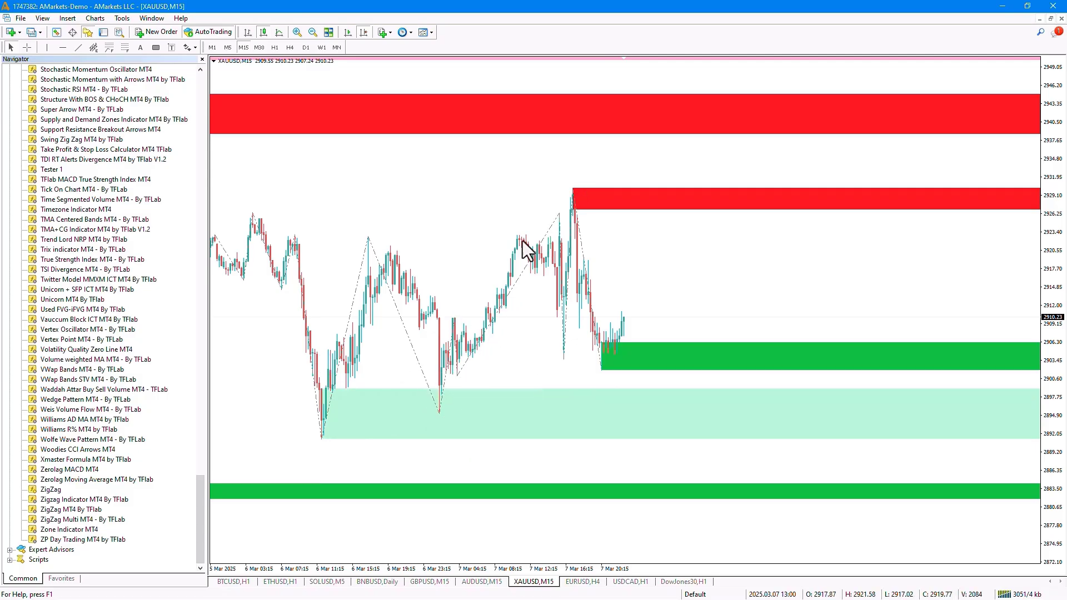
Step: Open the Inputs of the Supply and Demand Zones indicator from the chart's Indicators List
right_click(446, 224)
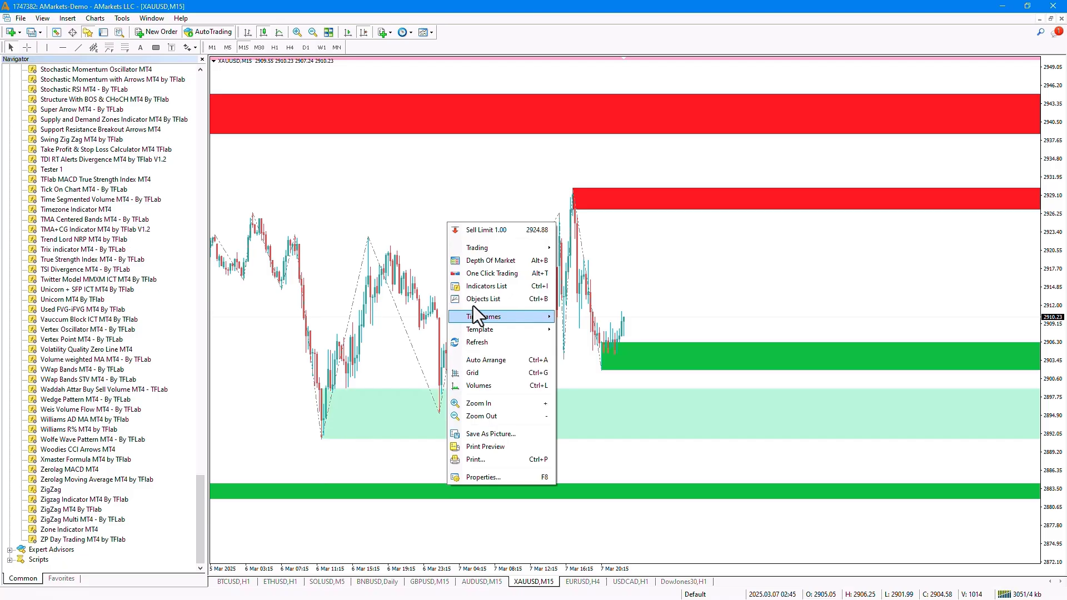
click(476, 287)
double_click(367, 129)
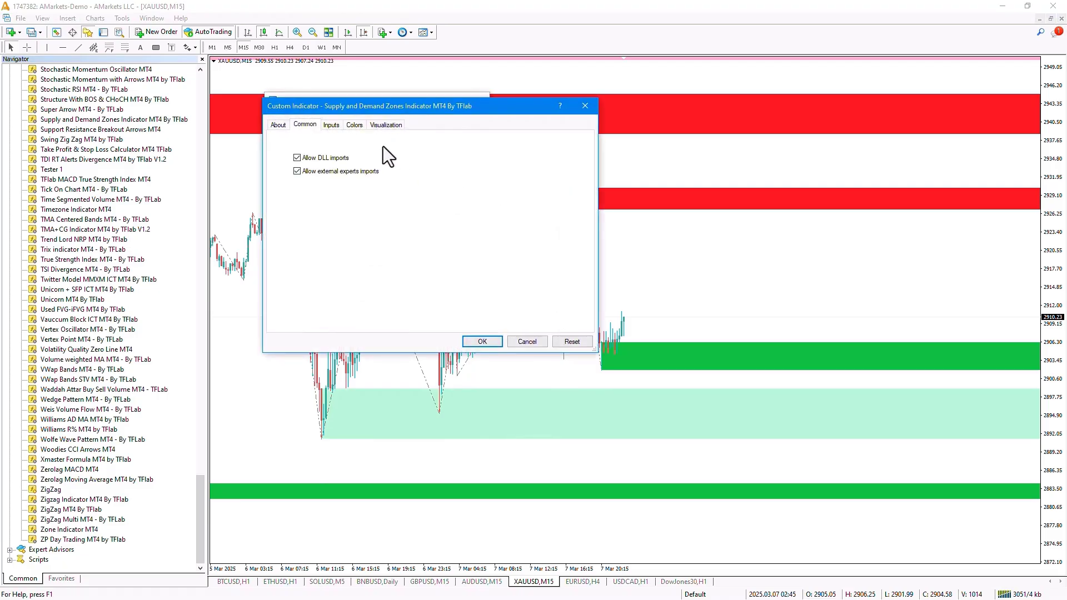
click(334, 125)
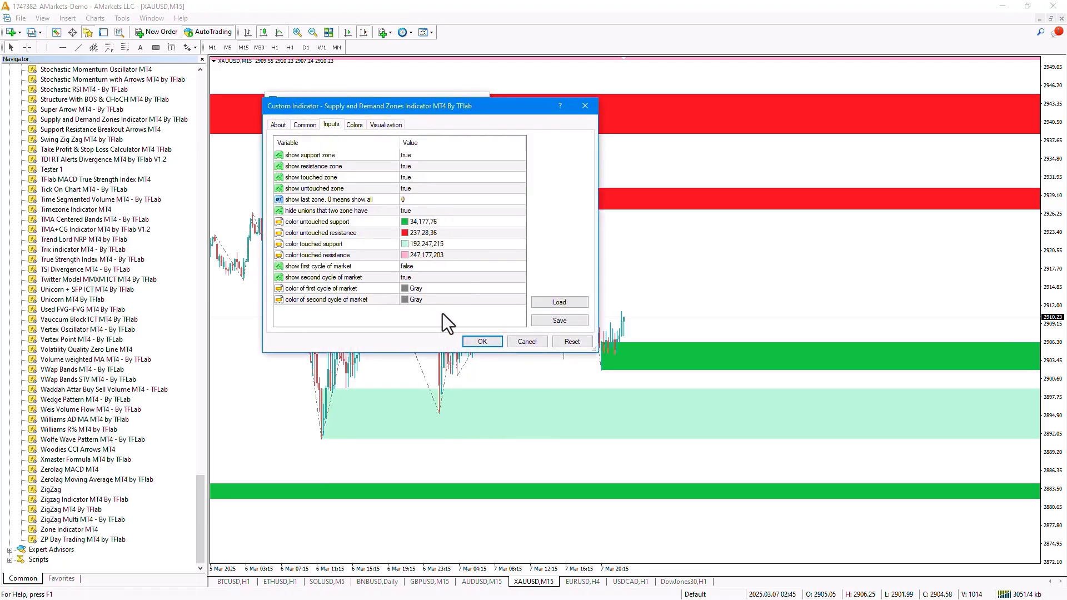
Step: Review the support, resistance, touched, untouched, last zone and hide-unions settings
click(421, 156)
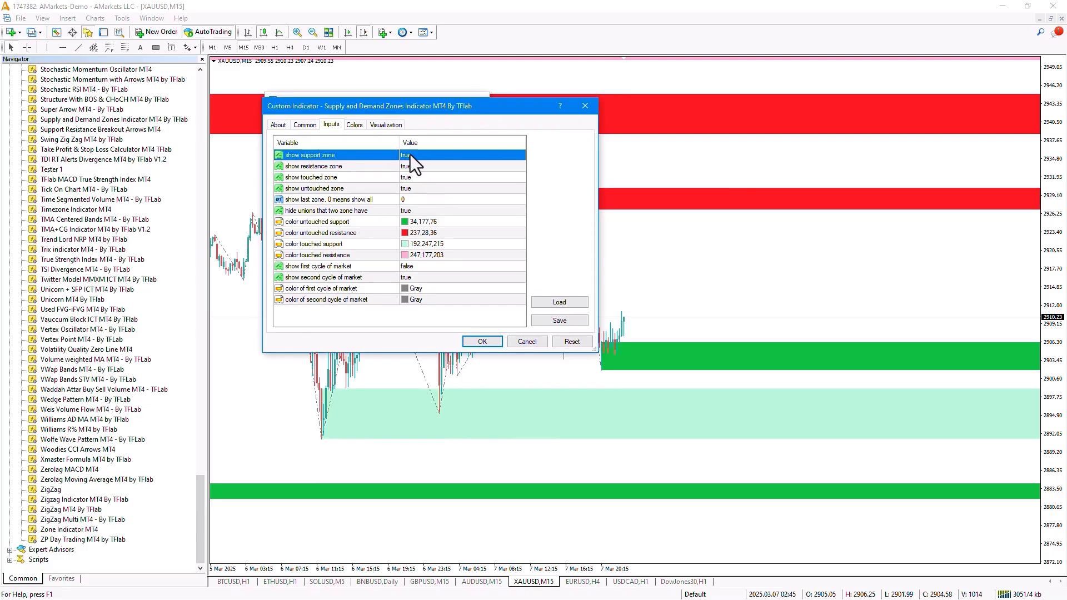
click(419, 168)
click(431, 155)
click(423, 168)
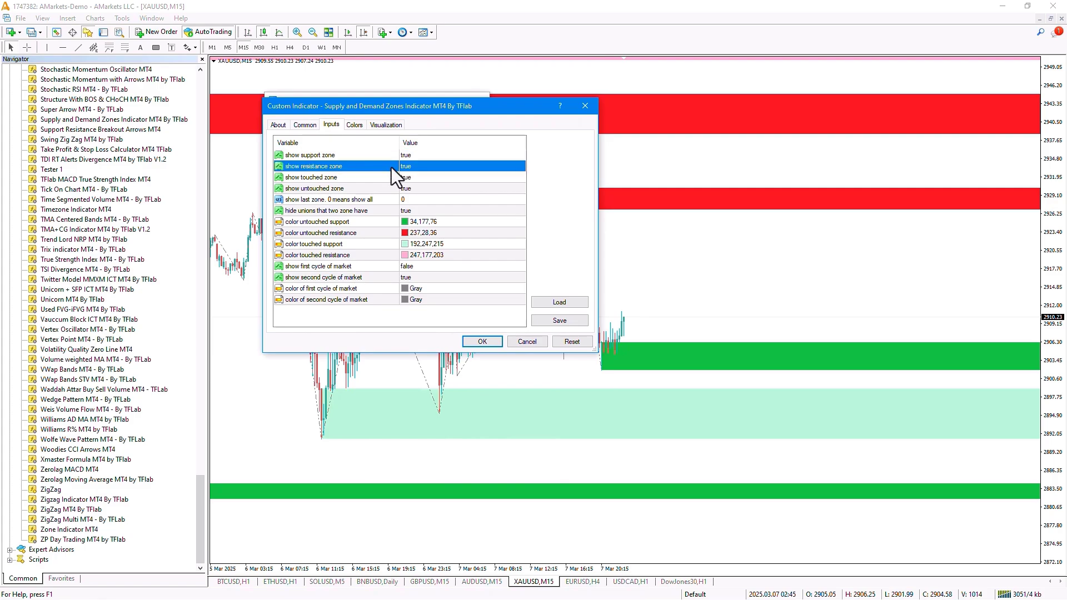
click(431, 178)
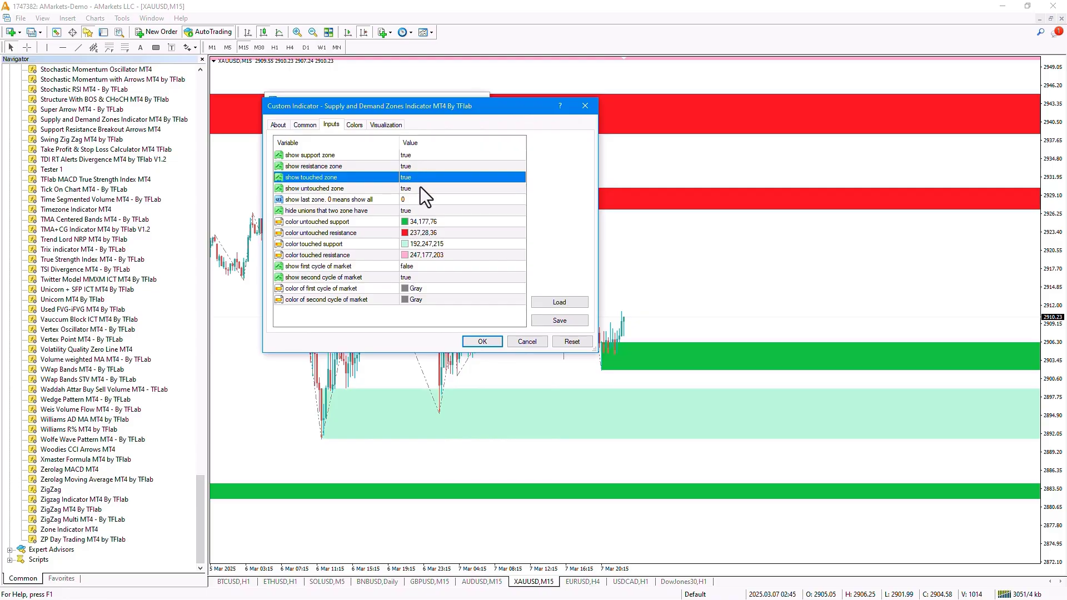
click(420, 188)
click(425, 178)
click(430, 190)
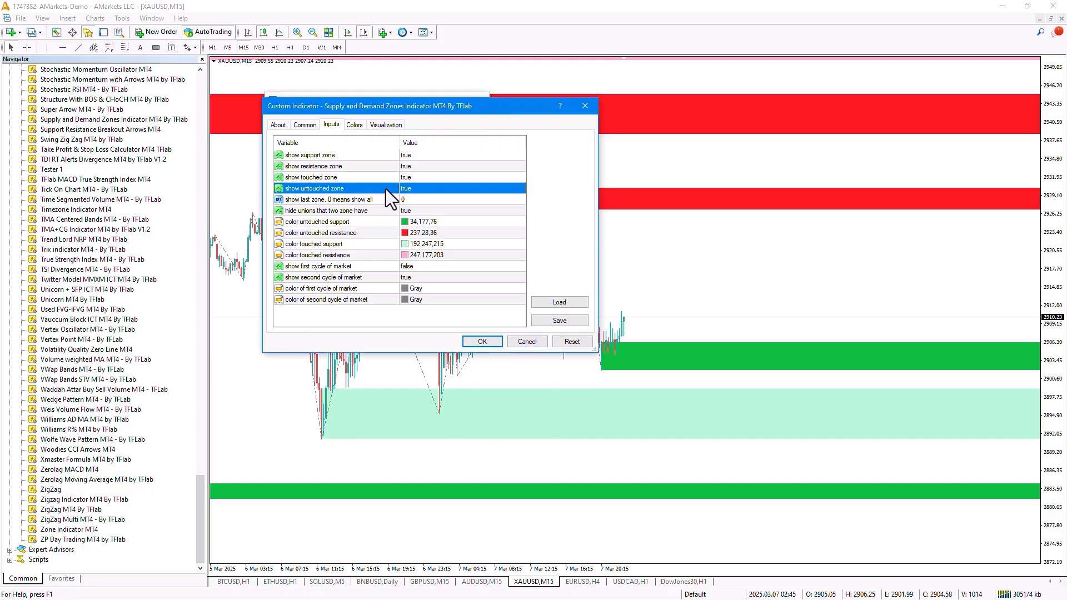
click(427, 199)
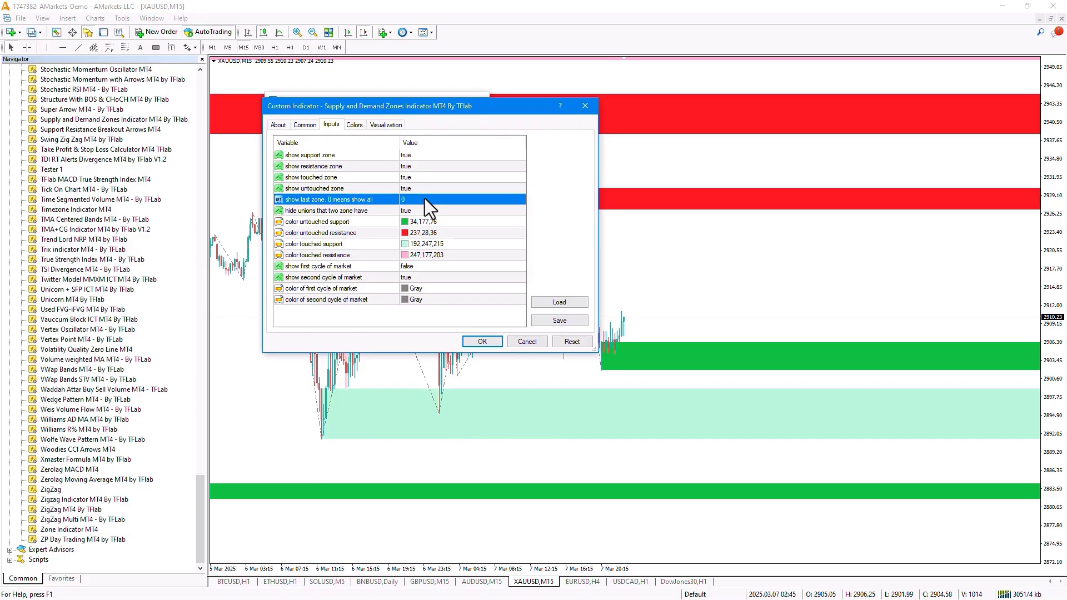
click(425, 212)
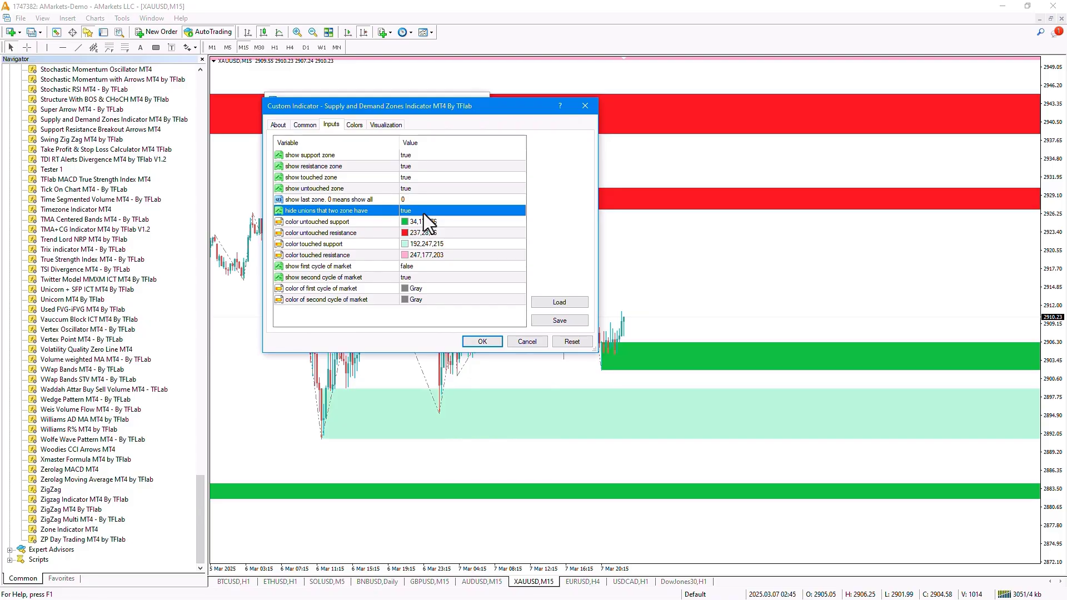
Step: Review the untouched and touched support and resistance zone colours
click(407, 225)
drag(410, 232, 412, 255)
click(408, 221)
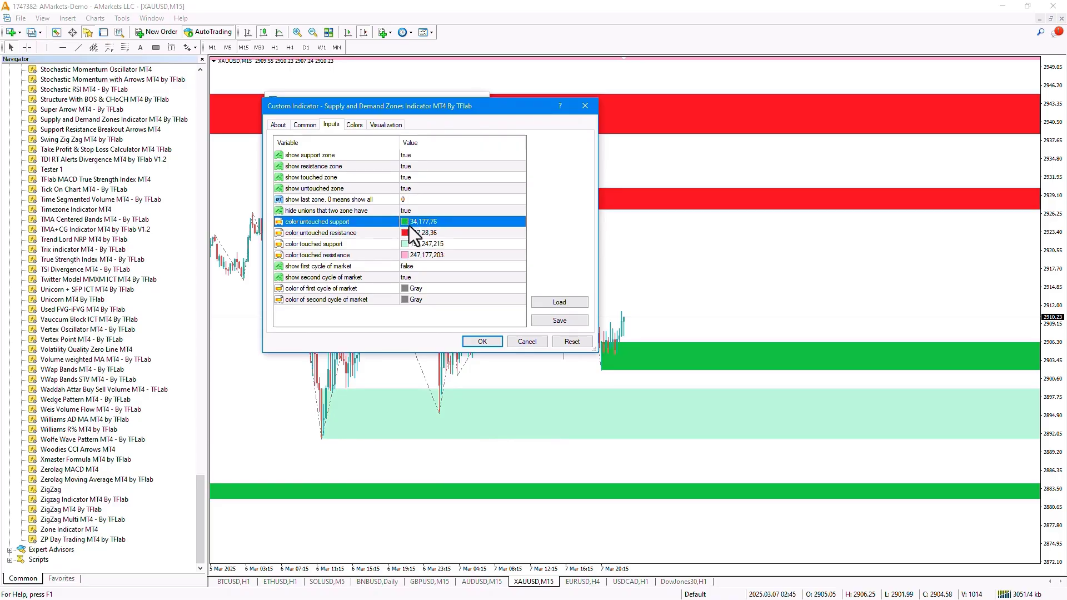
click(409, 231)
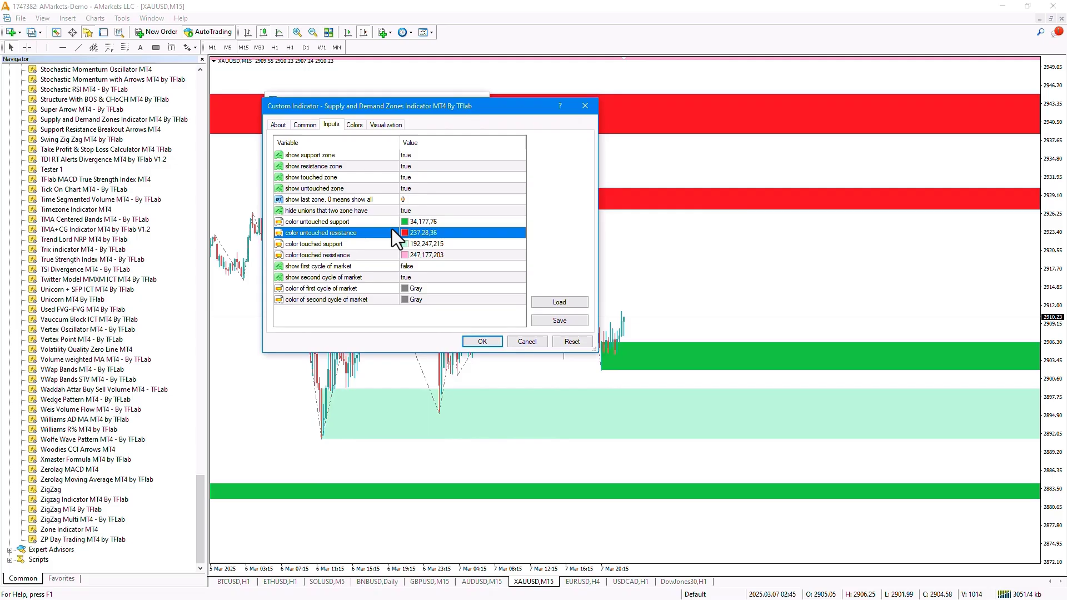
click(409, 244)
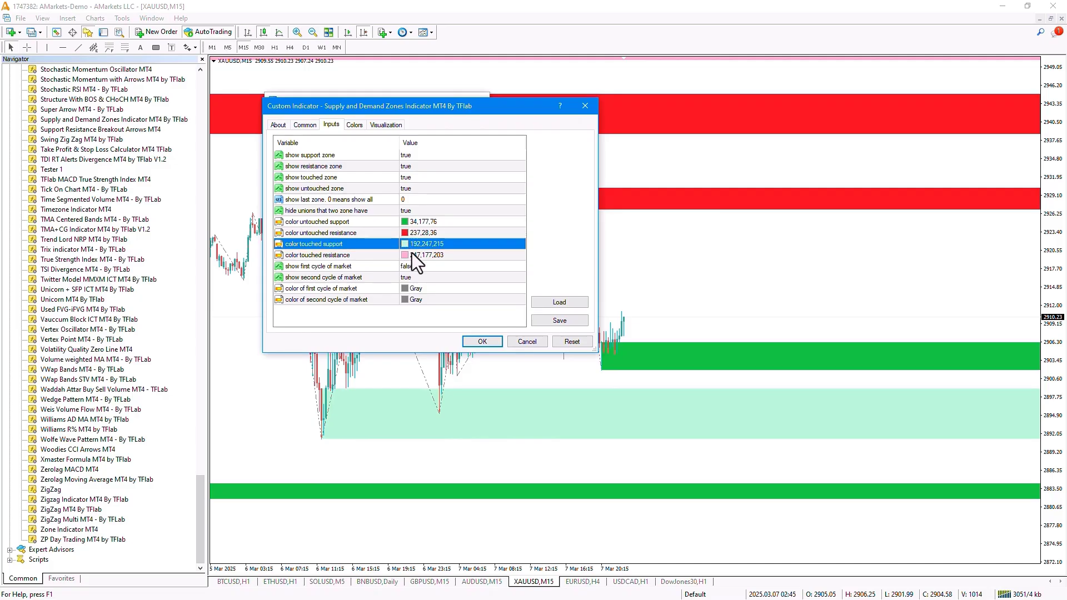
click(412, 253)
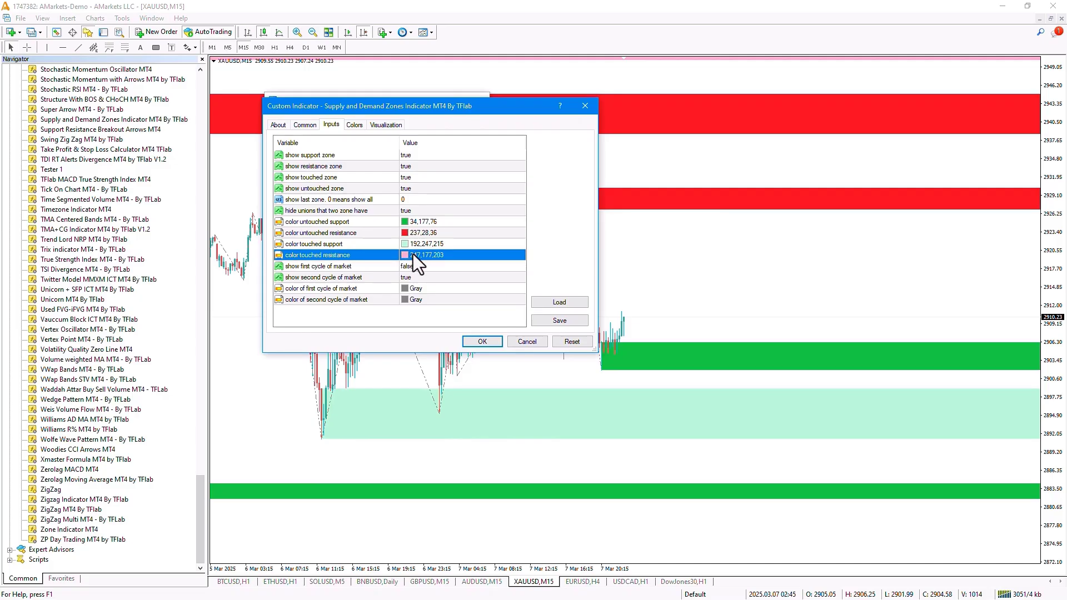
click(405, 254)
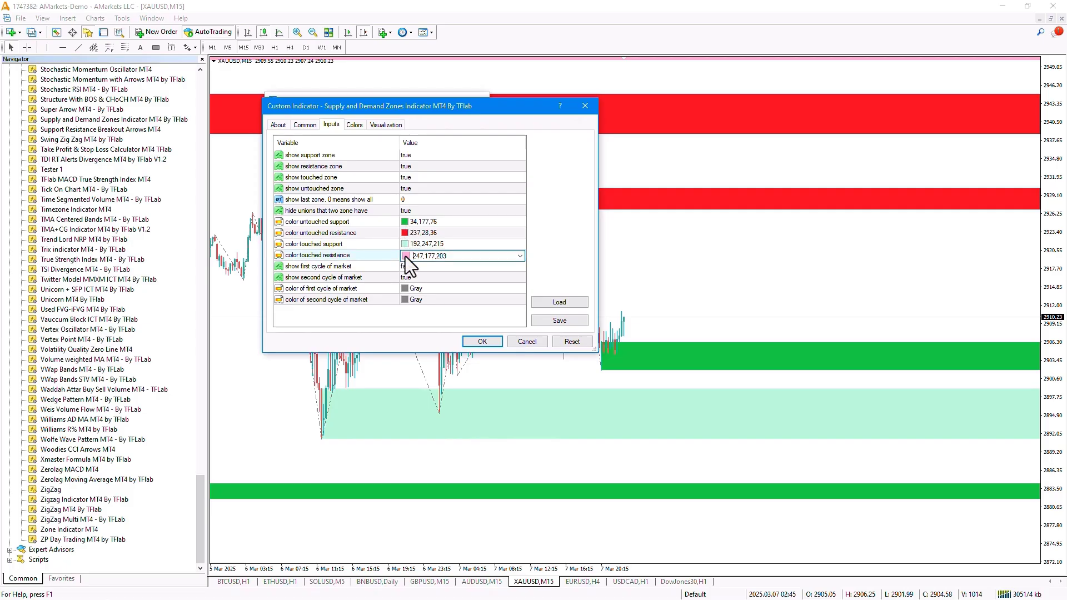
click(405, 255)
click(406, 258)
Step: Set 'show first cycle of market' to false, leaving the second cycle on with Gray cycle colours
click(395, 263)
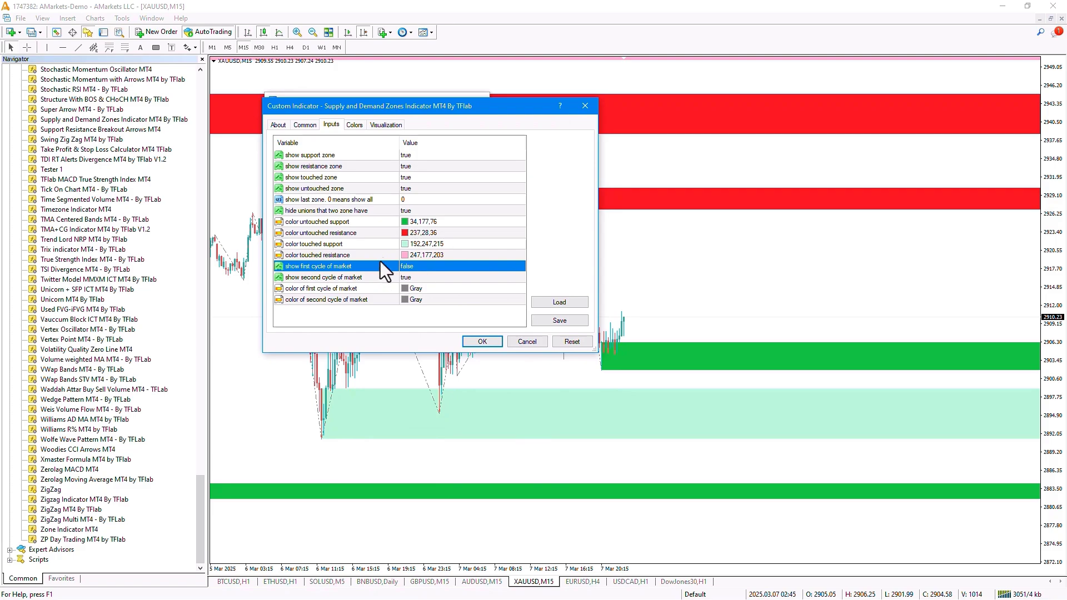
click(425, 277)
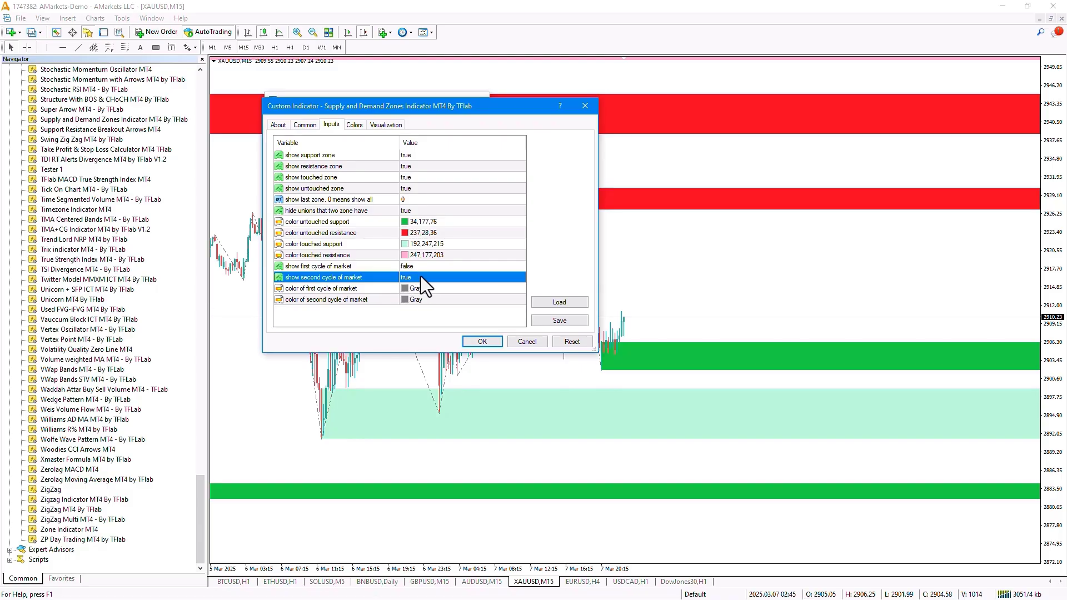
click(405, 287)
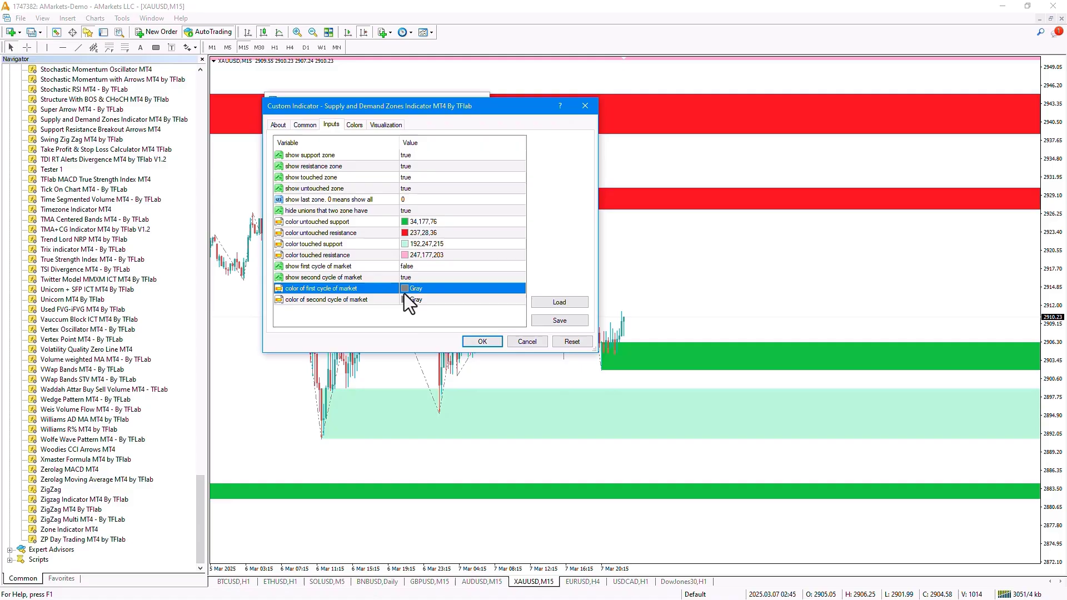
click(409, 299)
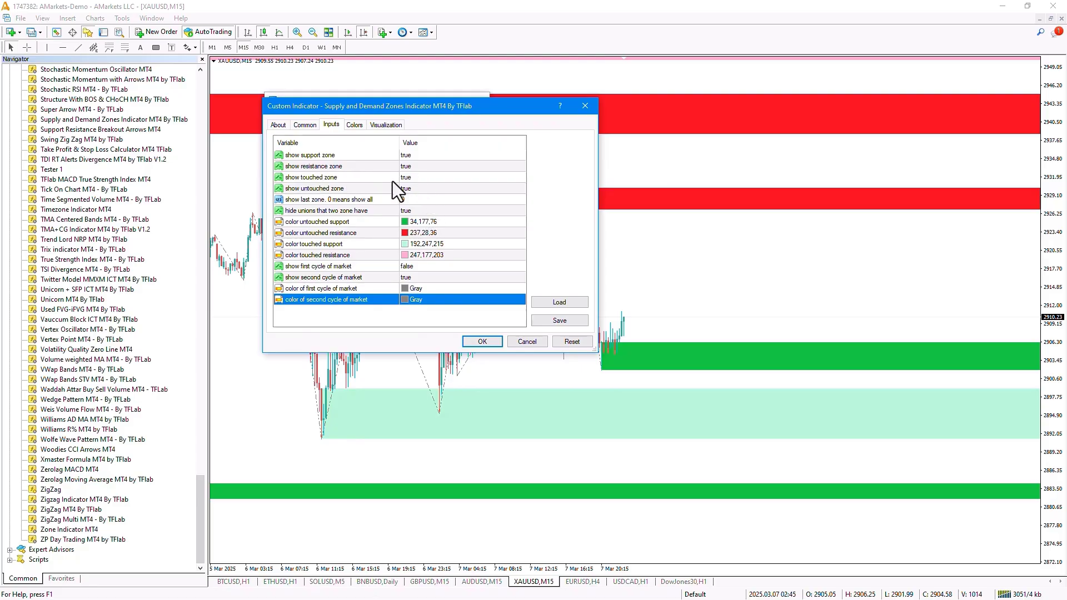
Step: Set show support zone and show touched zone to false, and last zone to 2
click(409, 178)
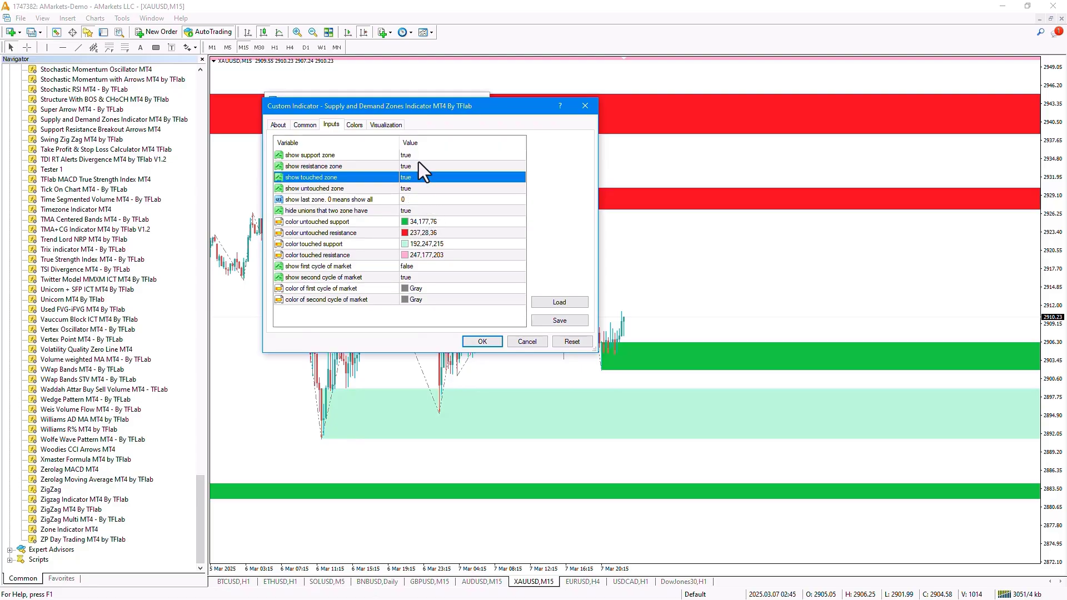
click(417, 158)
click(417, 159)
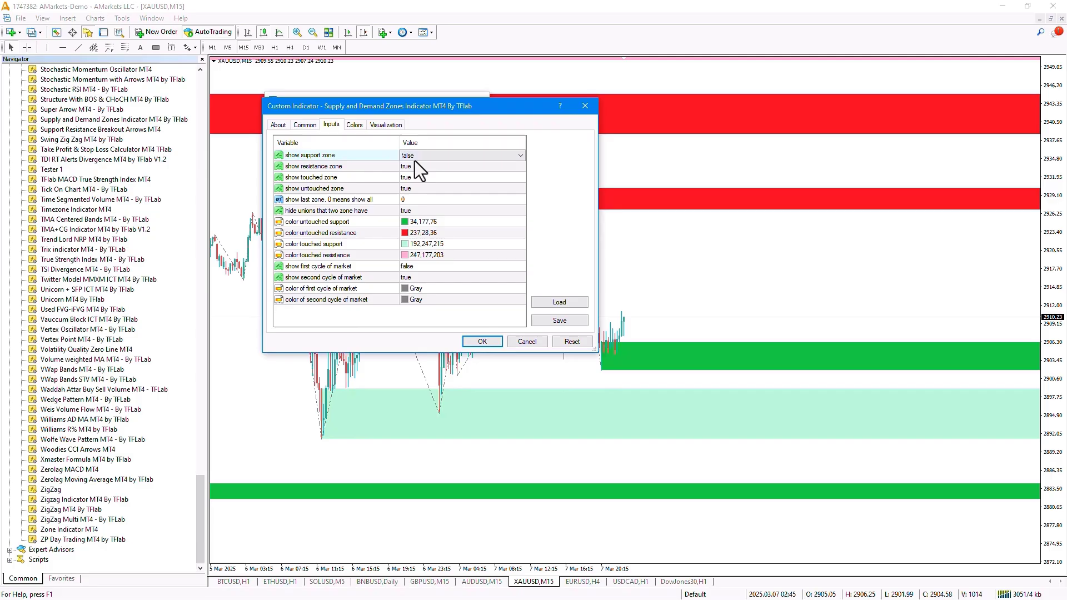
click(418, 177)
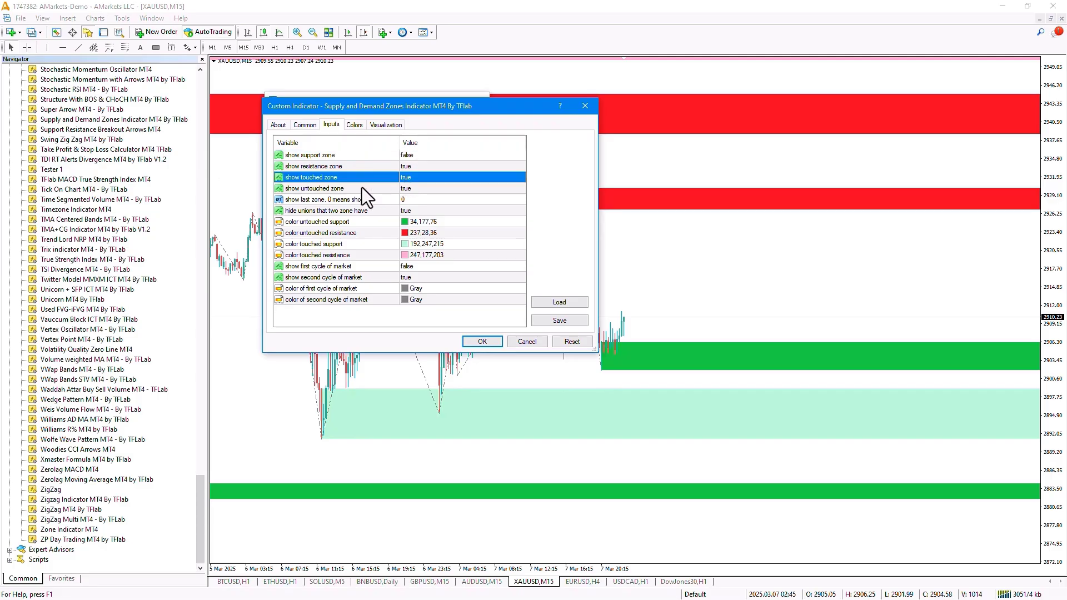
click(416, 183)
click(420, 188)
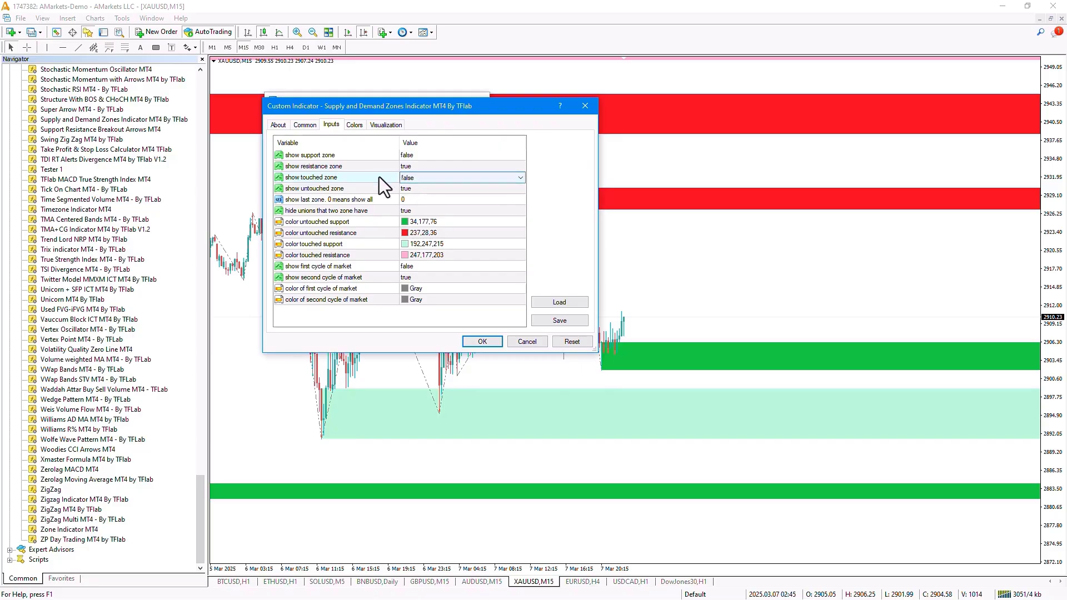
click(420, 199)
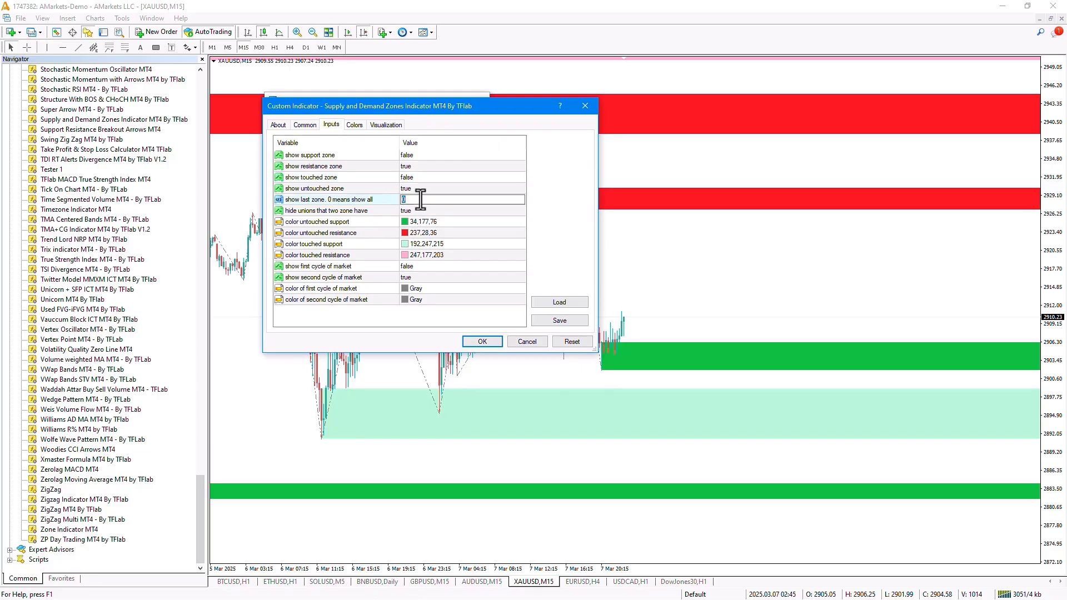
text(2)
click(400, 211)
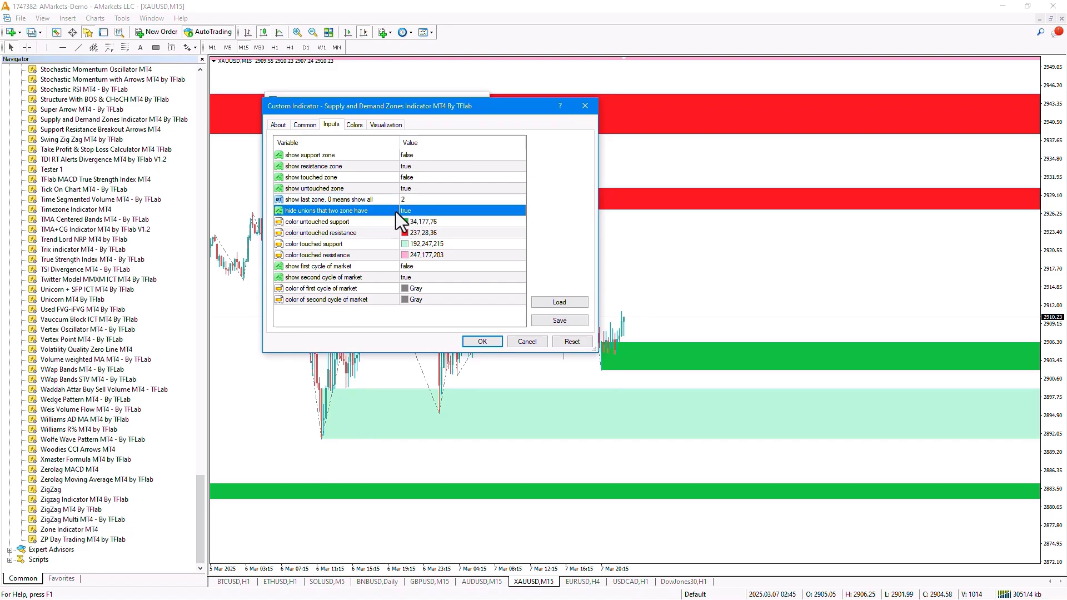
Step: Turn the first market cycle back on, coloured Blue, and colour the second cycle Red
click(408, 269)
click(411, 269)
click(414, 269)
click(425, 284)
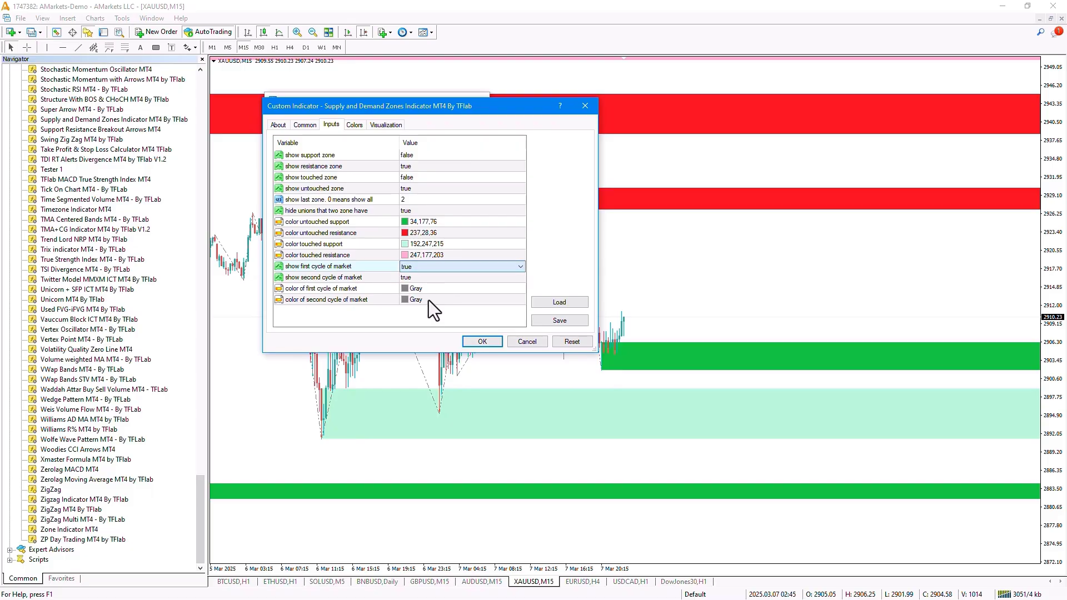
click(405, 289)
click(404, 288)
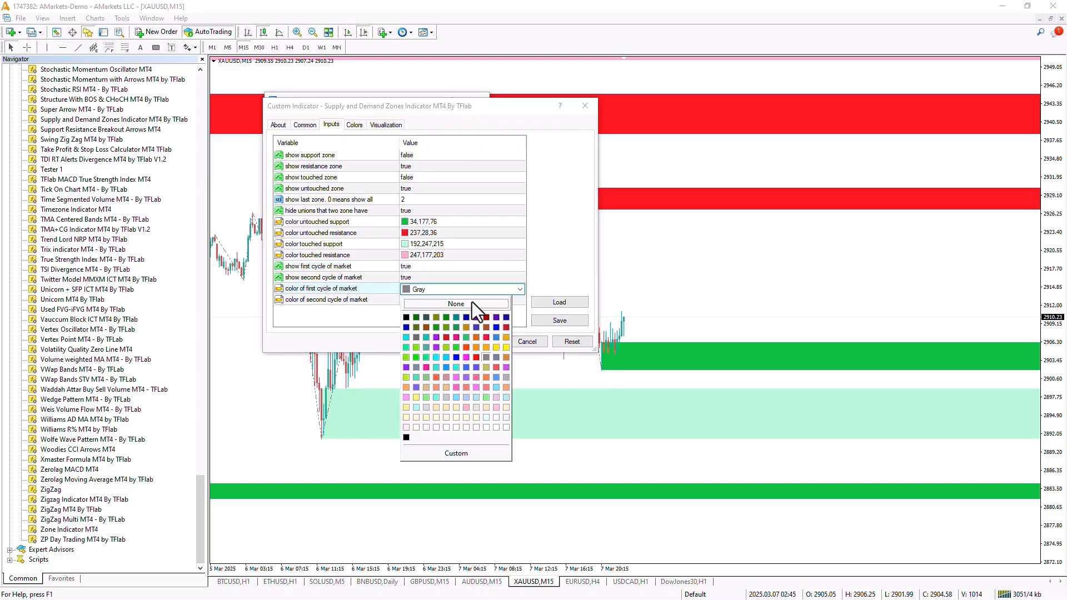
click(457, 358)
click(406, 299)
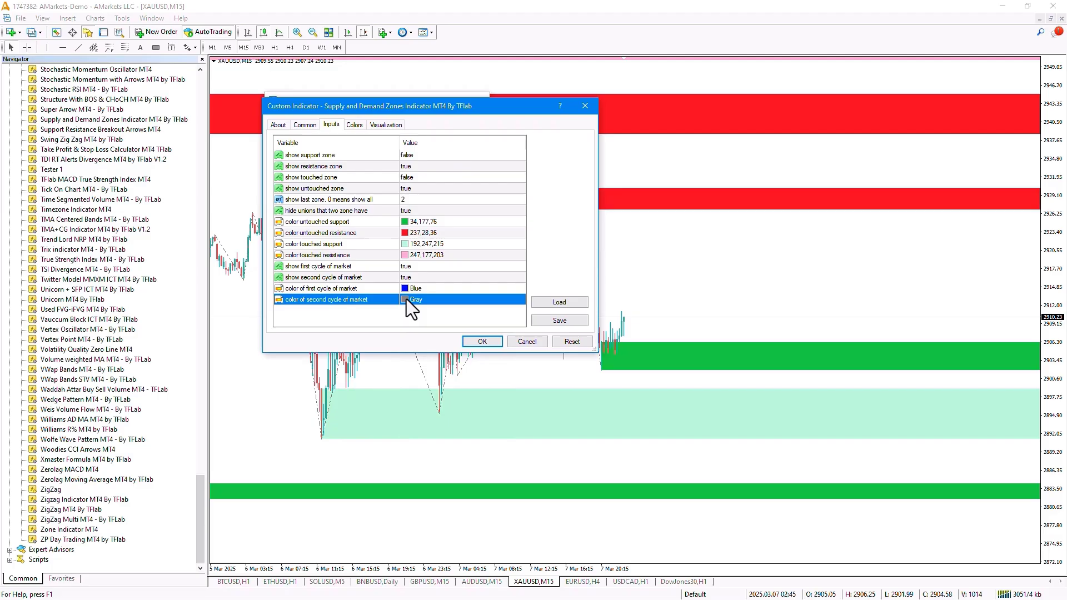
click(406, 299)
click(406, 299)
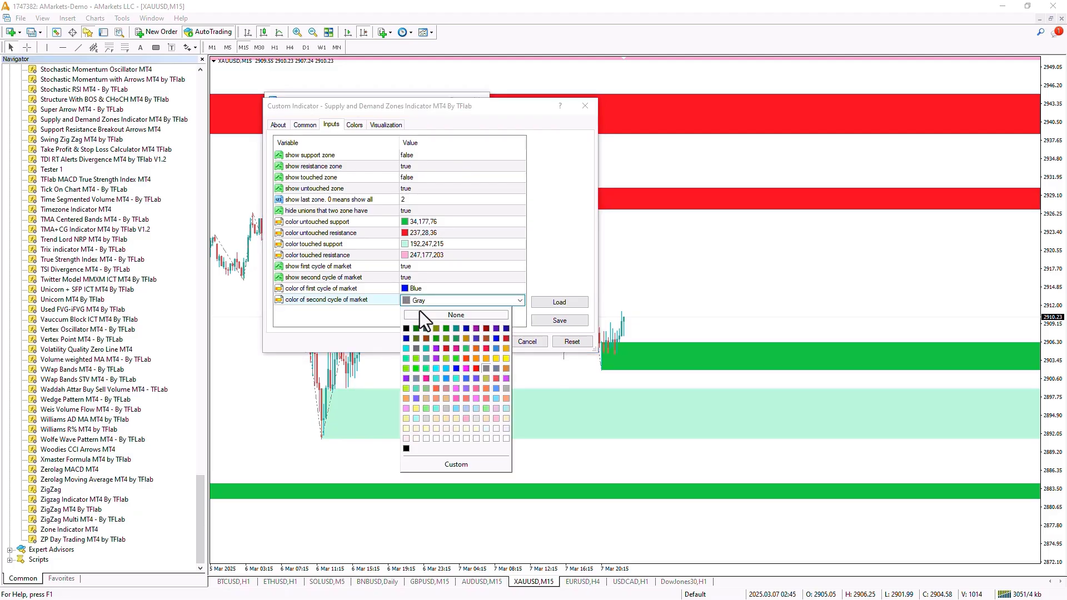
click(477, 367)
Step: Apply the new indicator settings, close the Indicators list and adjust the chart zoom
click(481, 341)
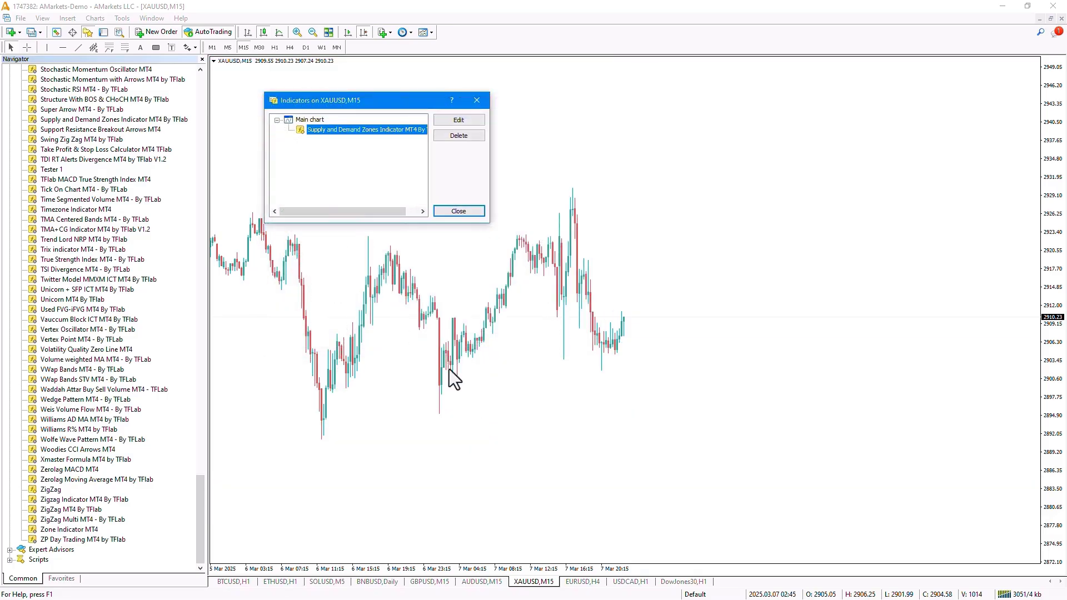
click(476, 101)
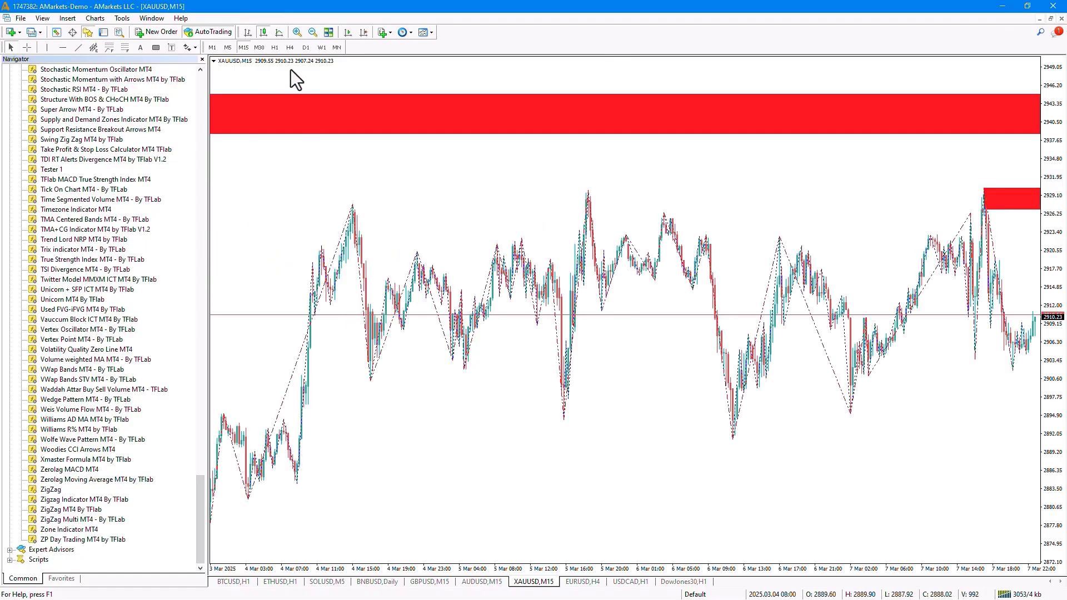
click(304, 31)
click(304, 31)
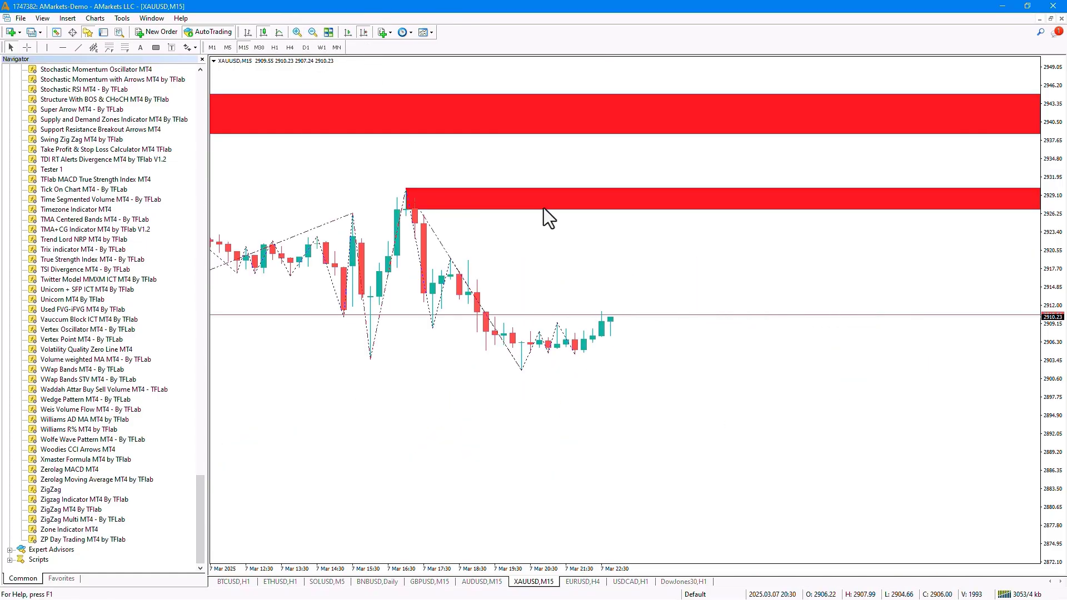
scroll(547, 214, up, 5)
click(313, 31)
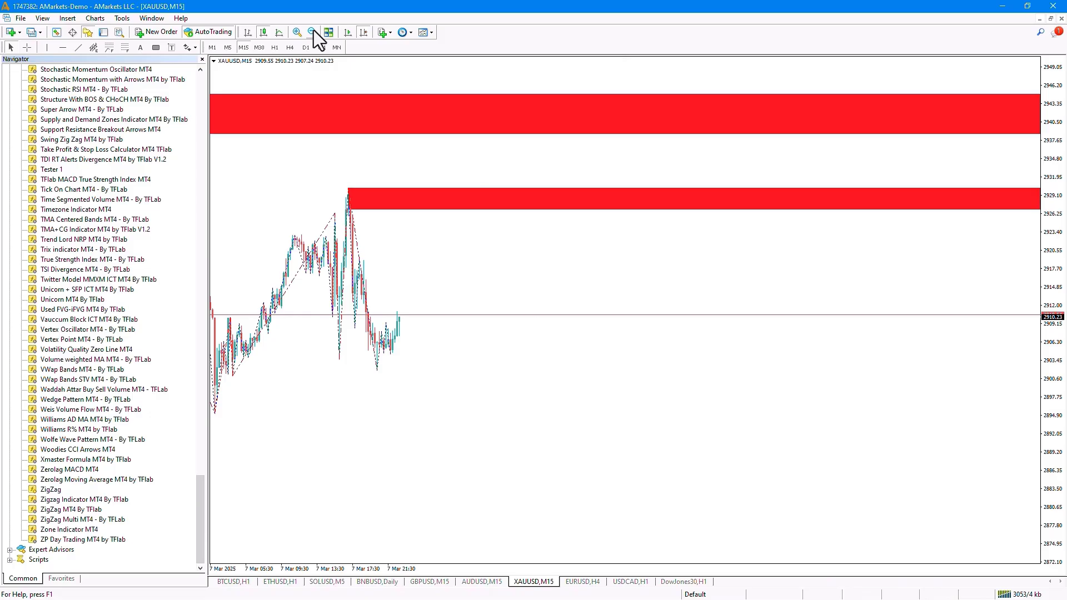
click(313, 32)
click(313, 32)
Step: Compress the price scale so both red resistance zones near 2941 and 2928 fit on screen
scroll(669, 144, down, 1)
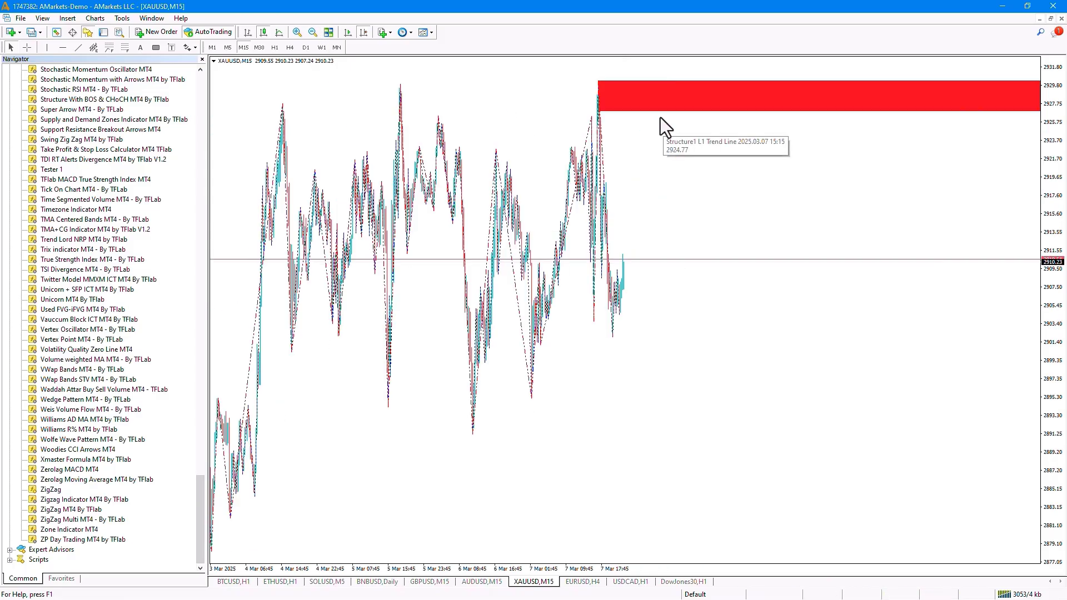
click(298, 32)
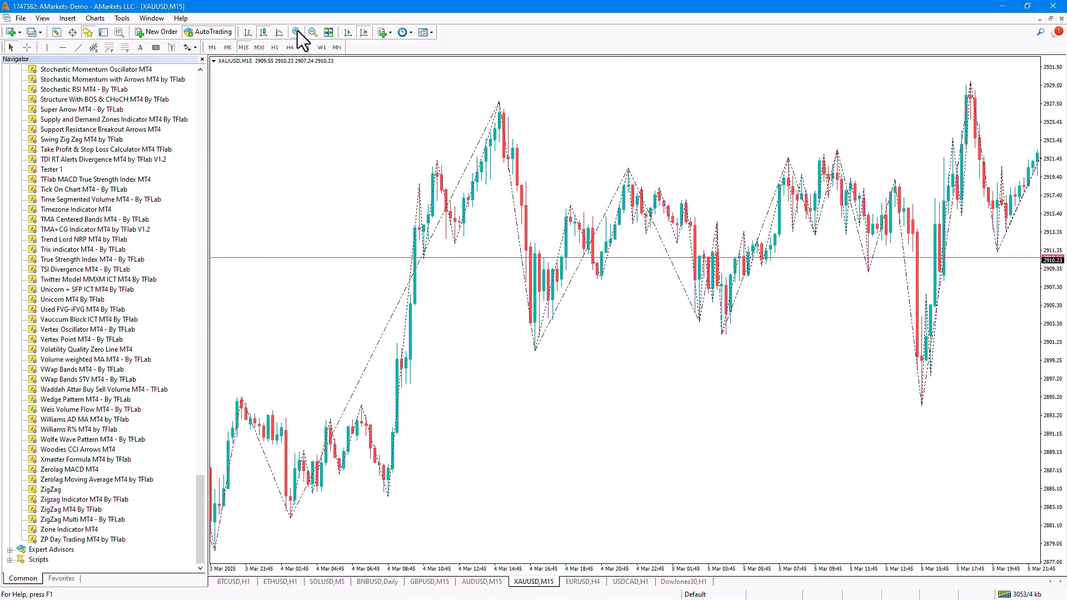
click(298, 32)
scroll(450, 182, down, 4)
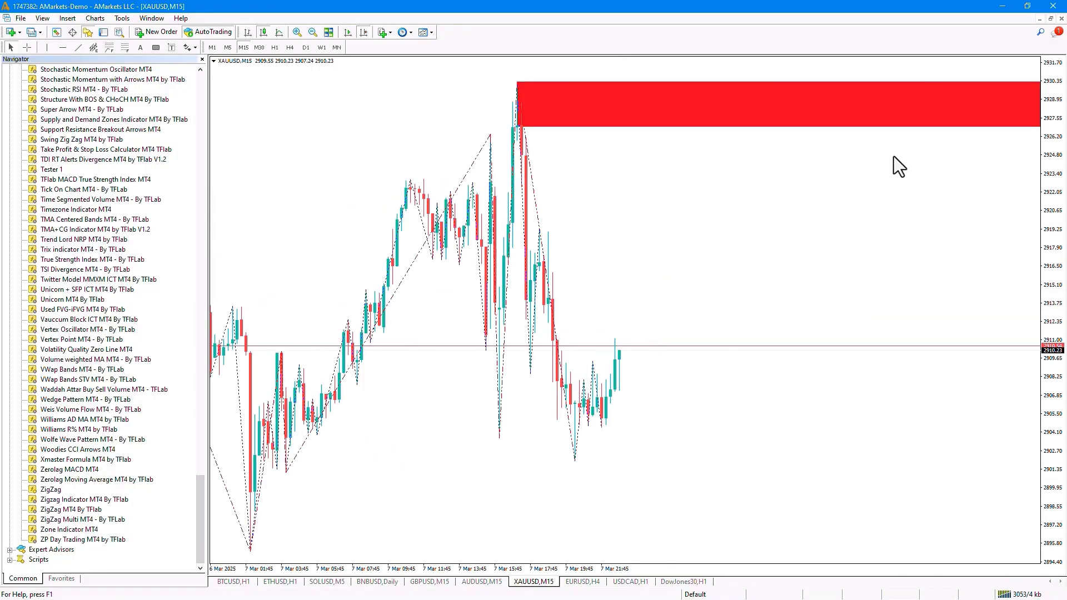
drag(1054, 139, 1062, 423)
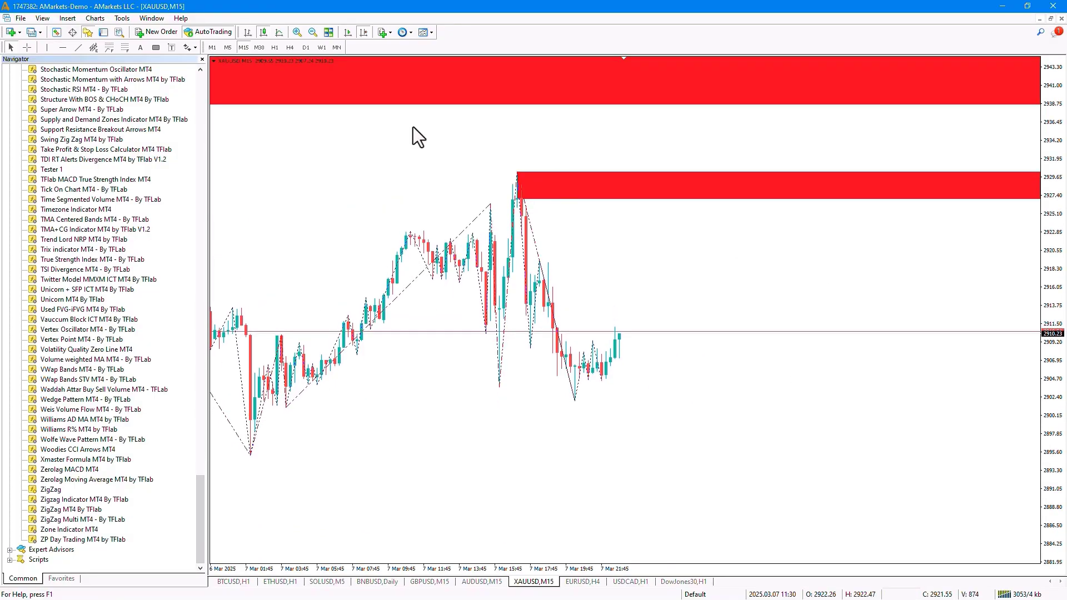
drag(1053, 181, 702, 182)
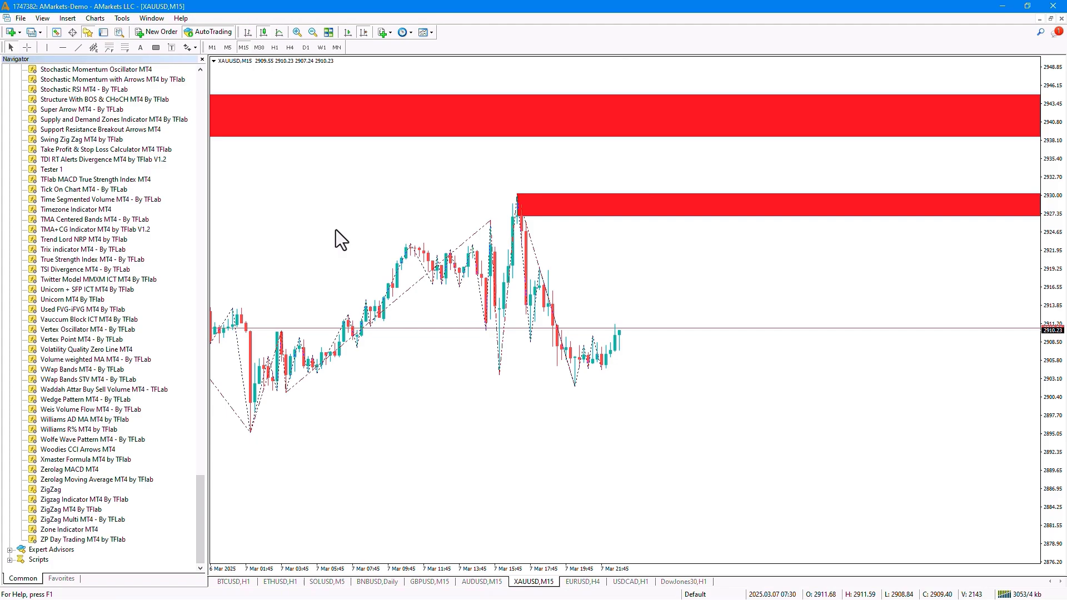
click(297, 32)
scroll(355, 334, up, 5)
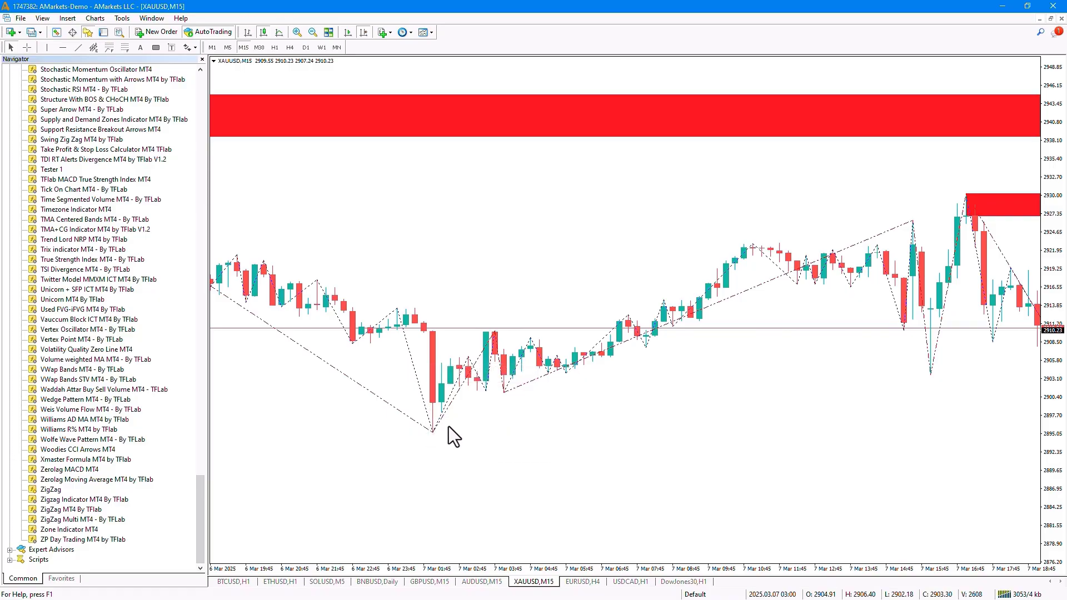
scroll(448, 427, up, 4)
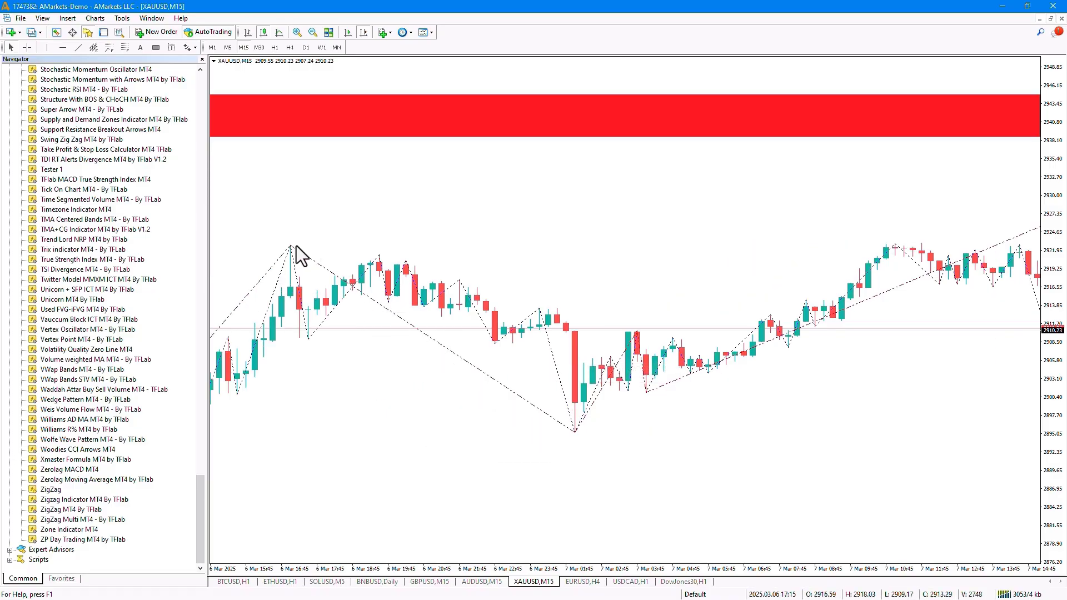
scroll(438, 256, up, 4)
scroll(272, 283, up, 8)
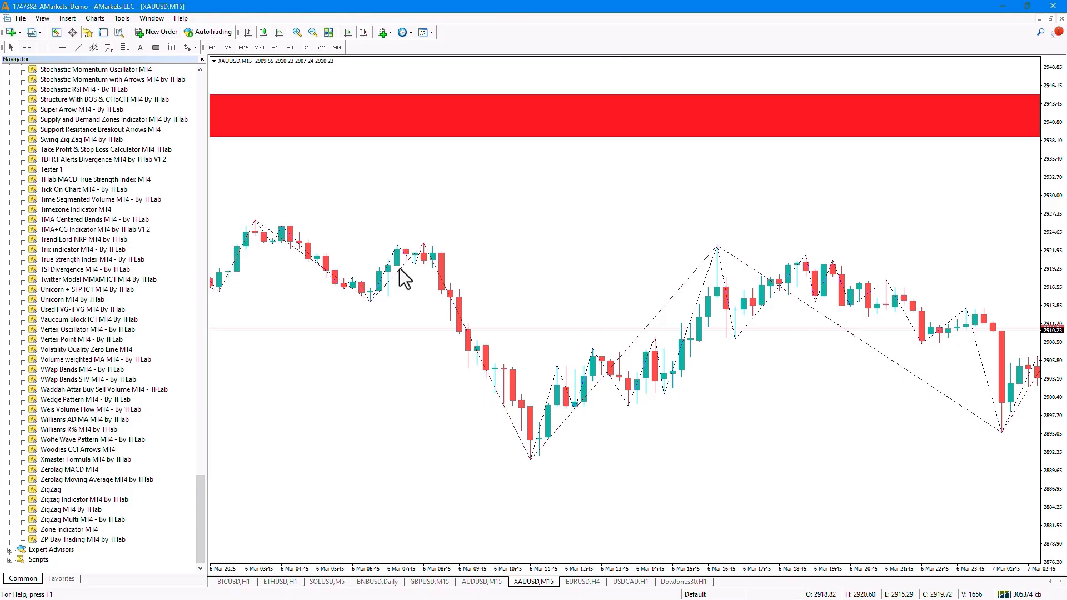
scroll(387, 315, up, 6)
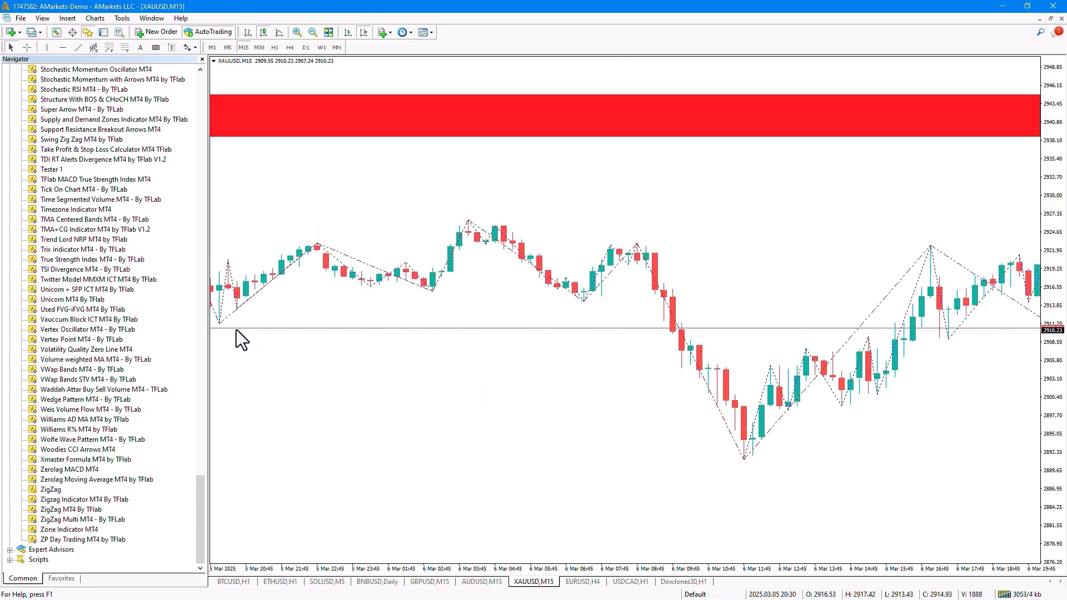
scroll(241, 336, up, 6)
scroll(531, 382, down, 18)
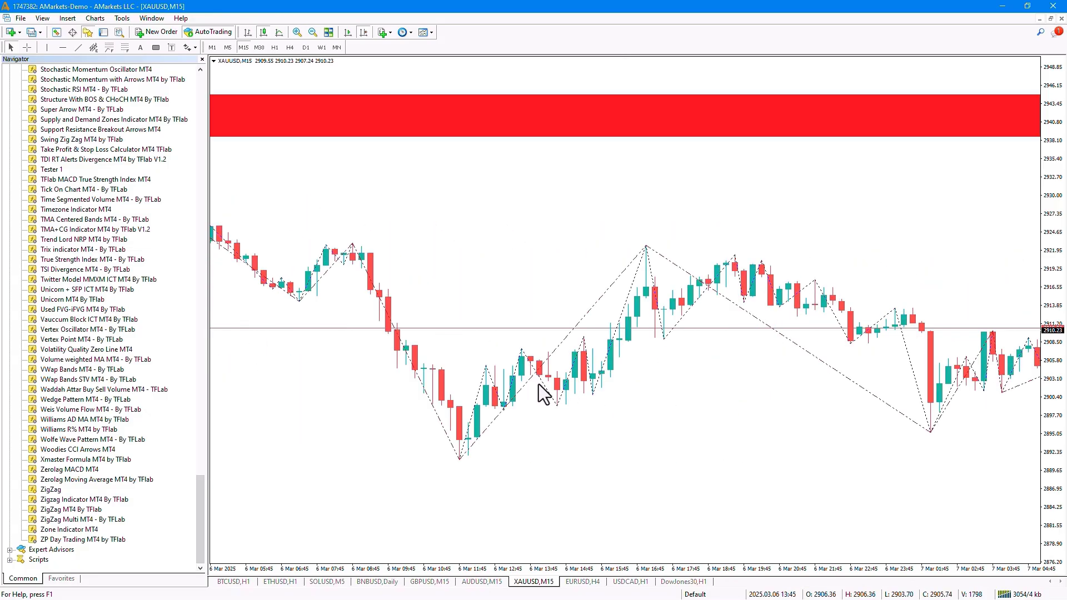
scroll(584, 408, down, 10)
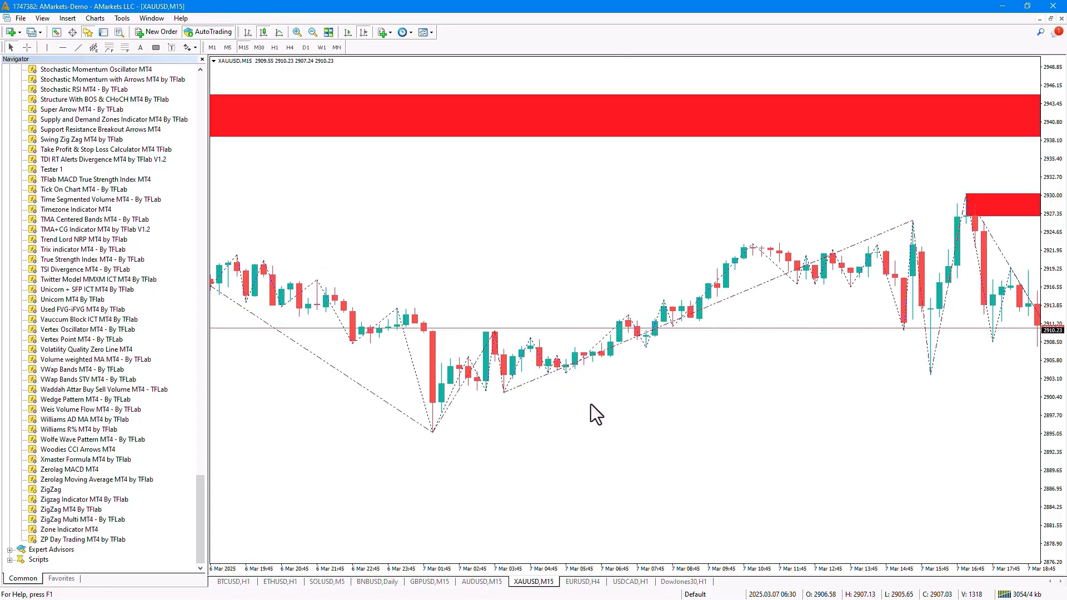
scroll(591, 404, down, 4)
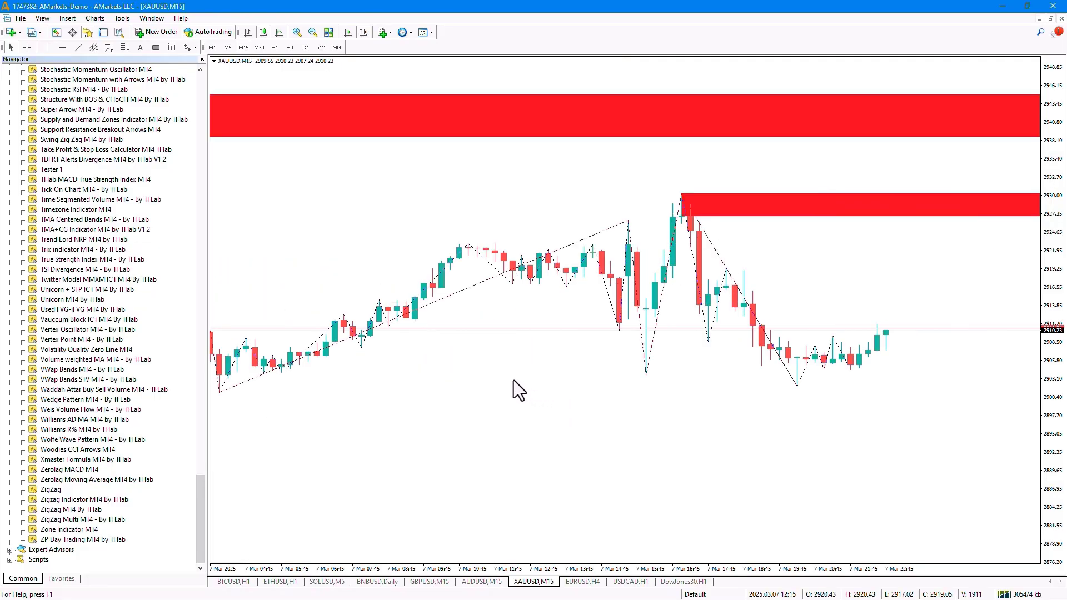